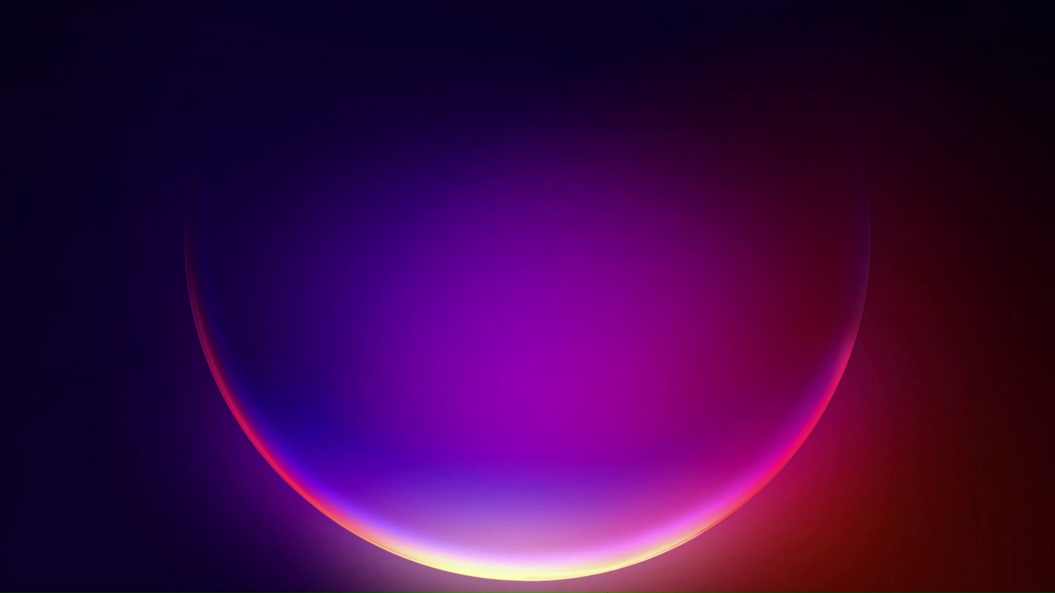
Launch Brave from the taskbar to a new tab page
{"action": "left_click", "coordinate": [649, 576]}
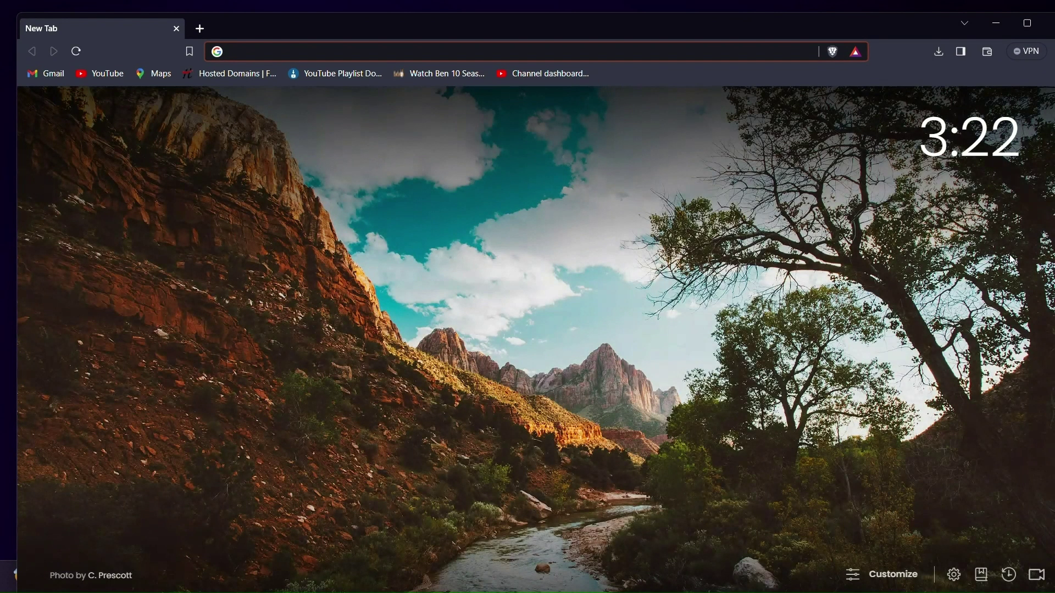
Maximize Brave, search for 'java jdk 21 download' and open Oracle's Java Downloads page
{"action": "left_click", "coordinate": [1027, 23]}
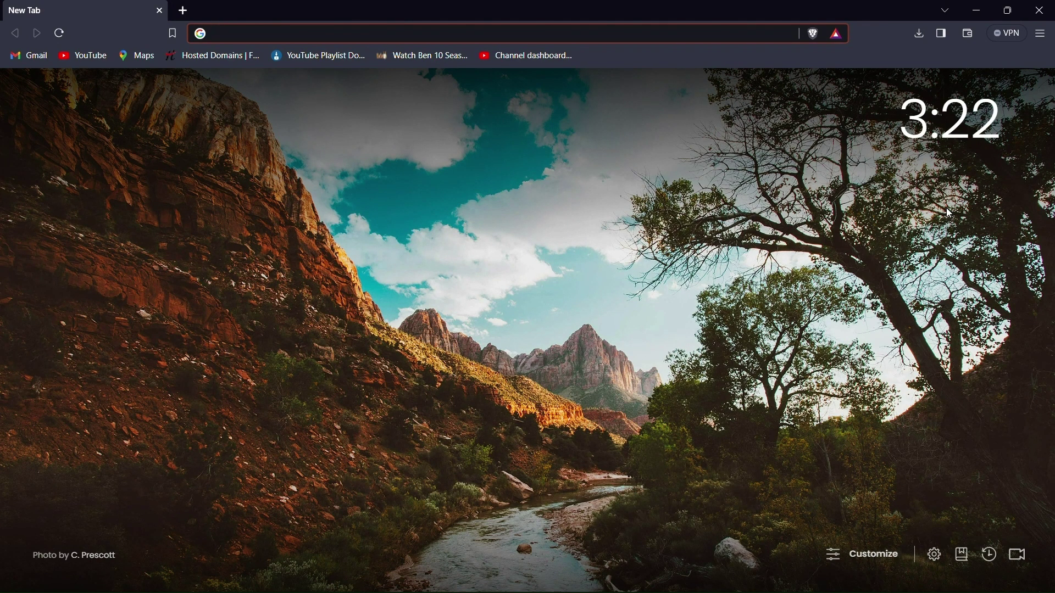
{"action": "type", "text": "java"}
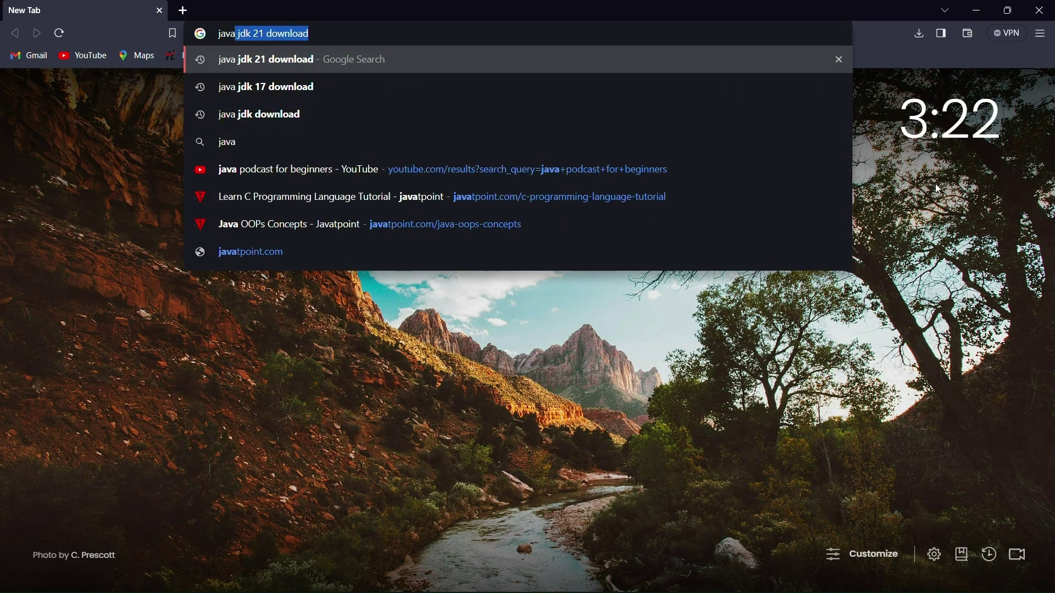
{"action": "left_click", "coordinate": [388, 36]}
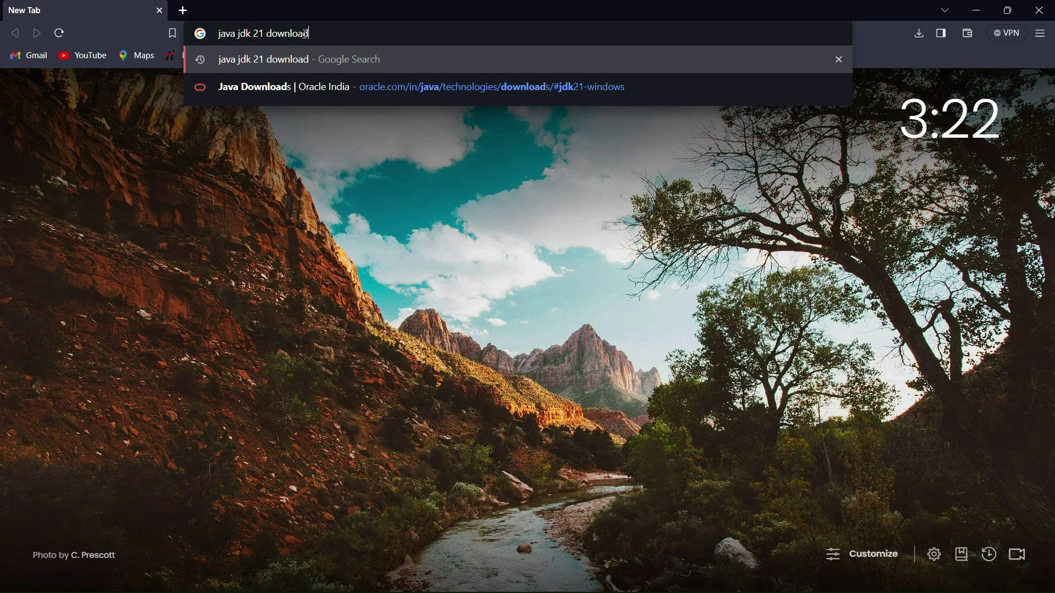
{"action": "key", "text": "Return"}
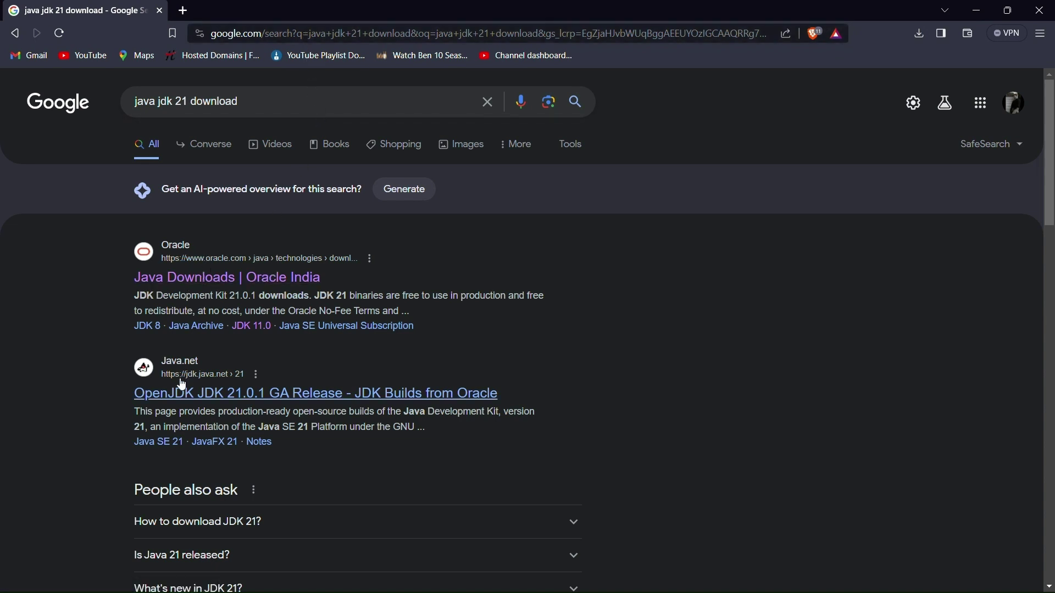
{"action": "left_click", "coordinate": [199, 279]}
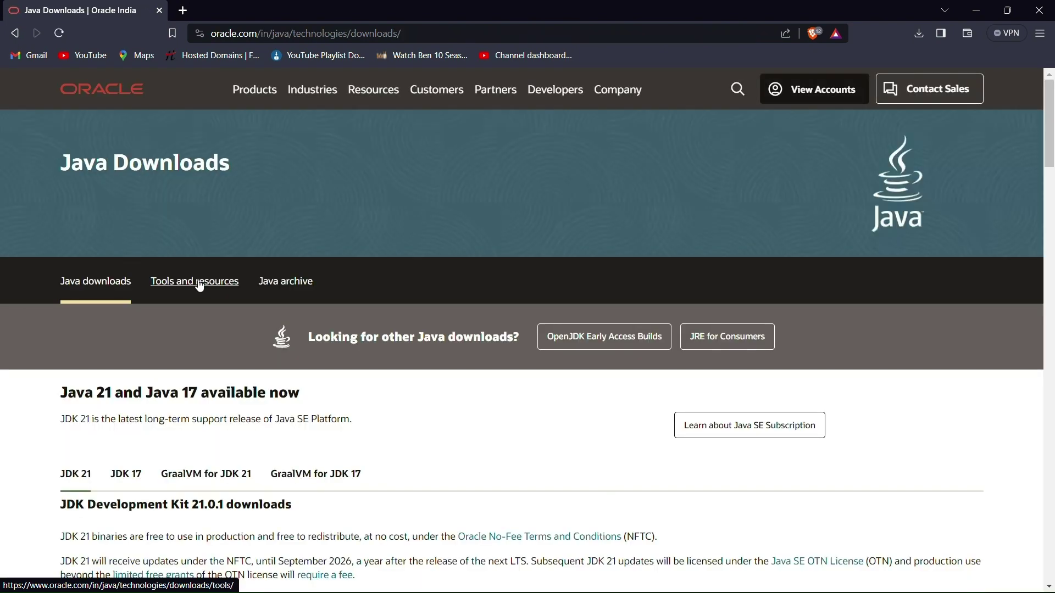
Show the JDK 21 Windows downloads and start downloading the x64 Installer jdk-21_windows-x64_bin.exe
{"action": "scroll", "coordinate": [306, 294], "scroll_direction": "down", "scroll_amount": 3}
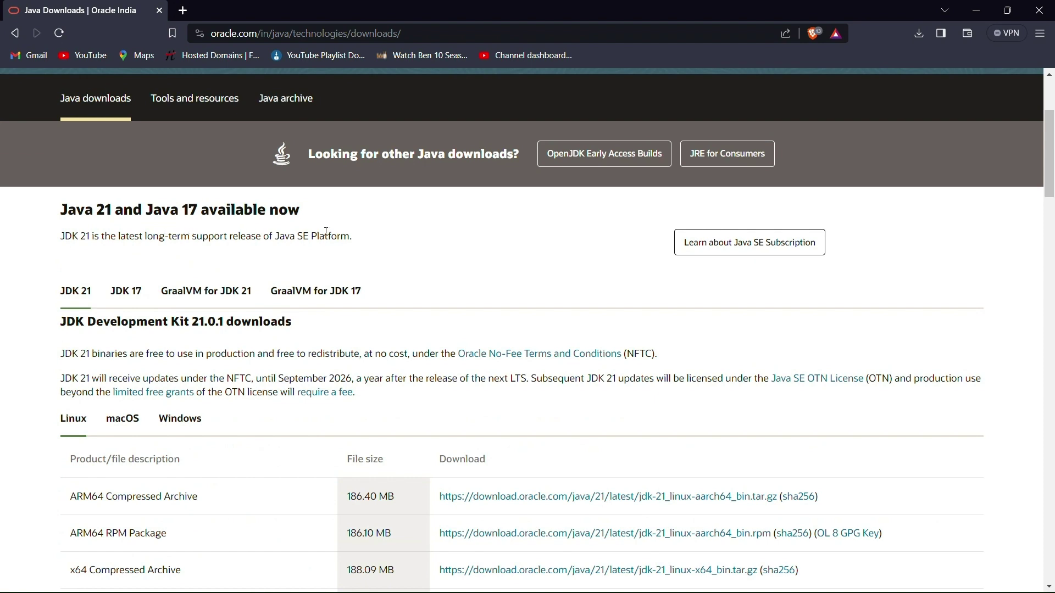
{"action": "scroll", "coordinate": [165, 263], "scroll_direction": "down", "scroll_amount": 3}
{"action": "scroll", "coordinate": [165, 264], "scroll_direction": "up", "scroll_amount": 3}
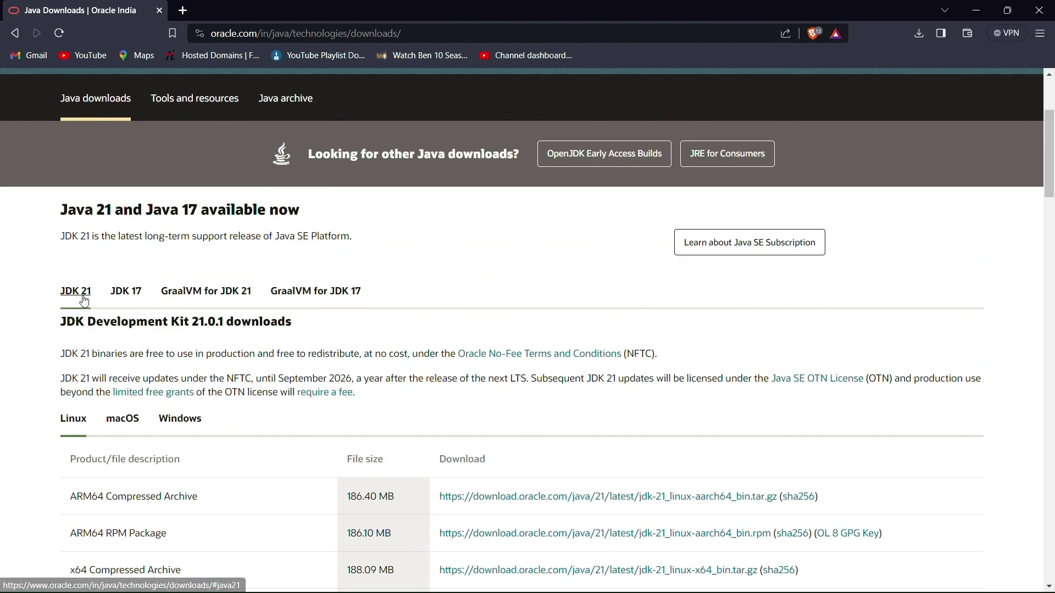
{"action": "left_click", "coordinate": [126, 298]}
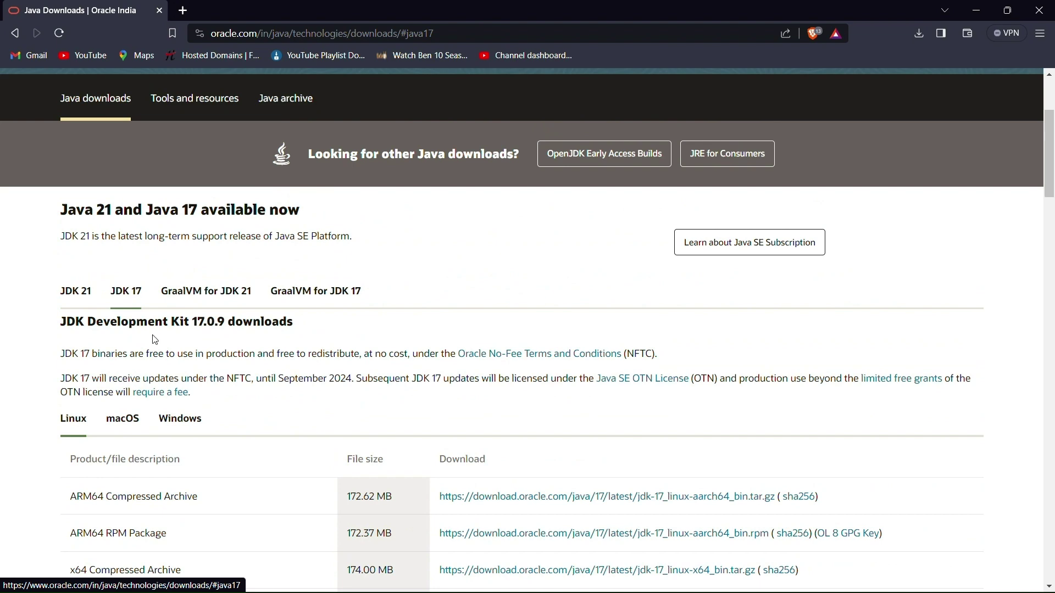
{"action": "left_click", "coordinate": [76, 308]}
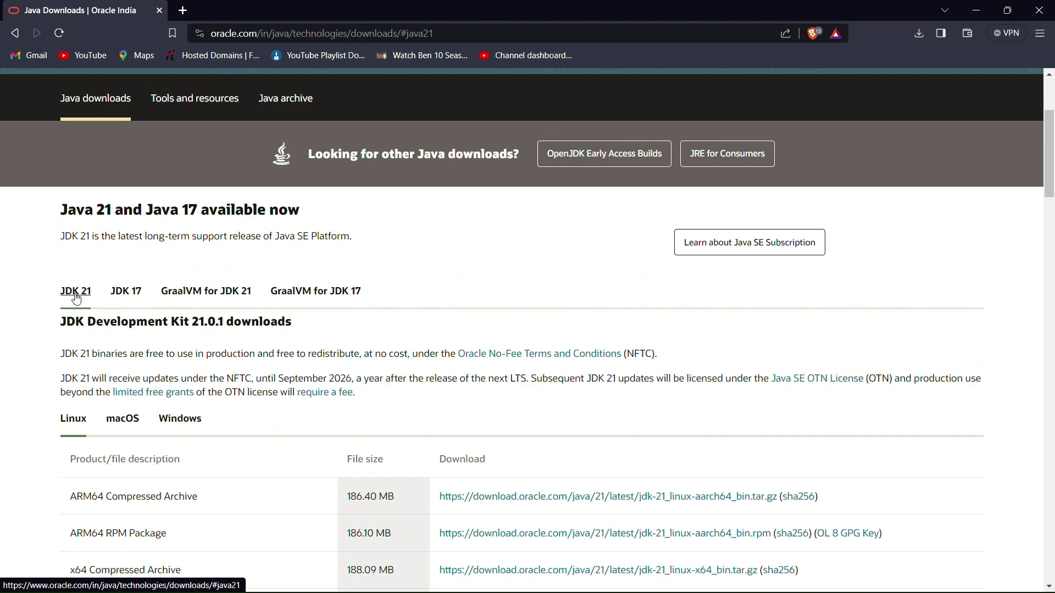
{"action": "scroll", "coordinate": [93, 291], "scroll_direction": "down", "scroll_amount": 3}
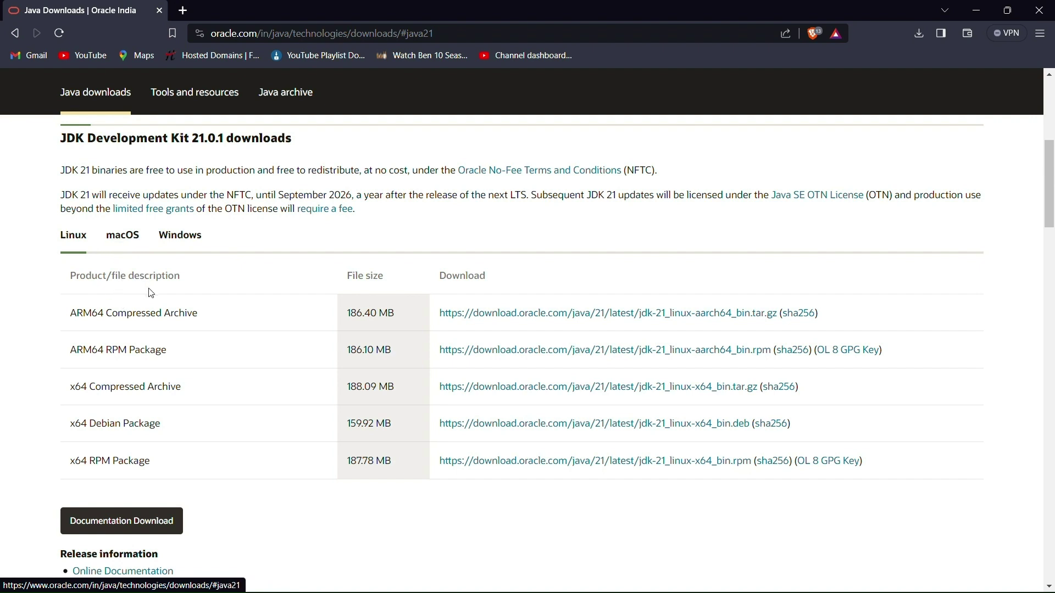
{"action": "left_click", "coordinate": [183, 239]}
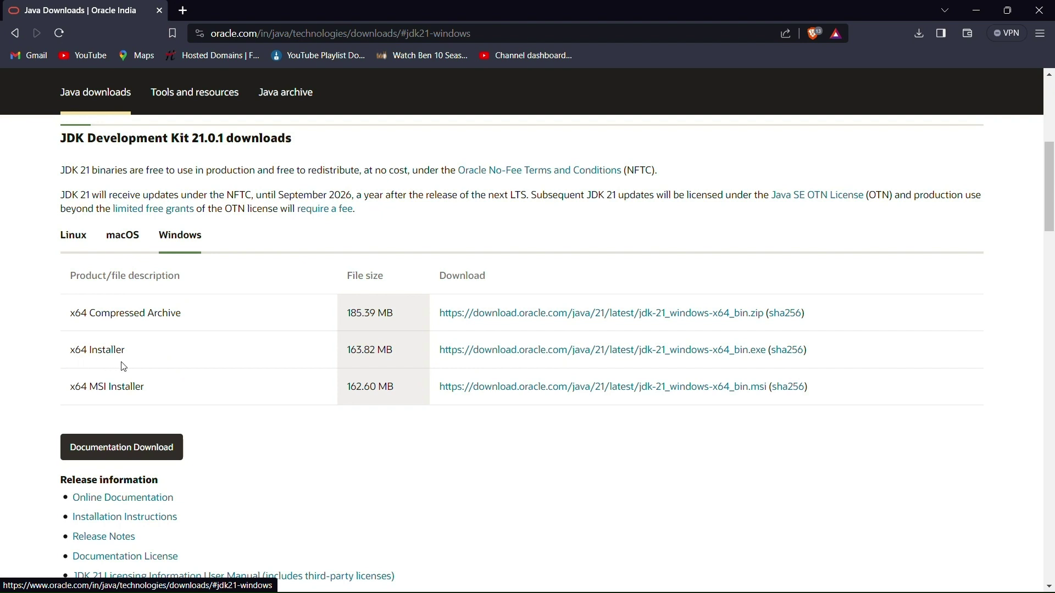
{"action": "left_click", "coordinate": [578, 358]}
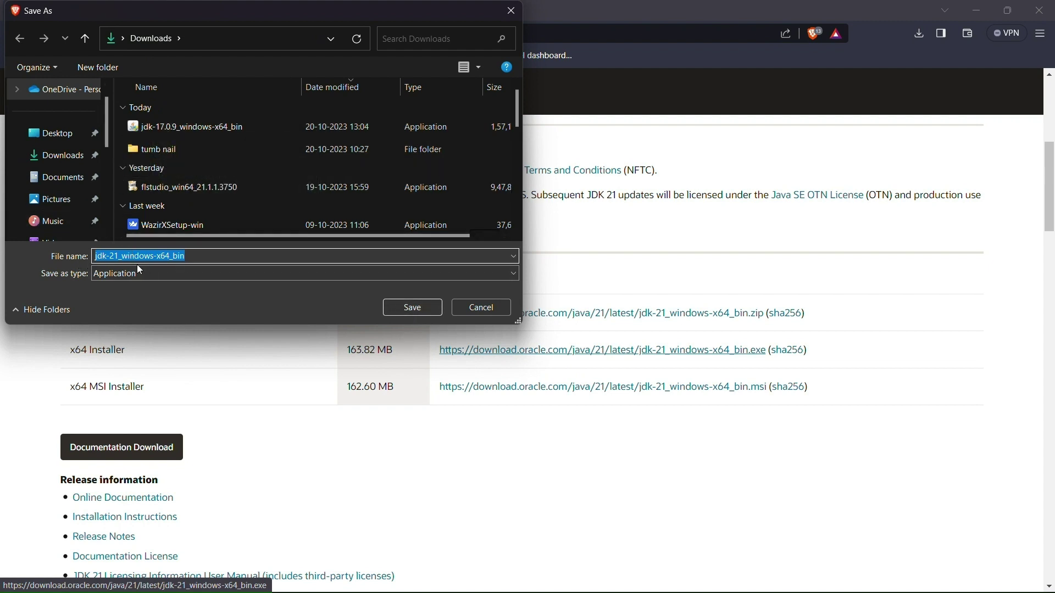
Save jdk-21_windows-x64_bin.exe and show it in a maximized File Explorer Downloads folder
{"action": "left_click", "coordinate": [419, 316]}
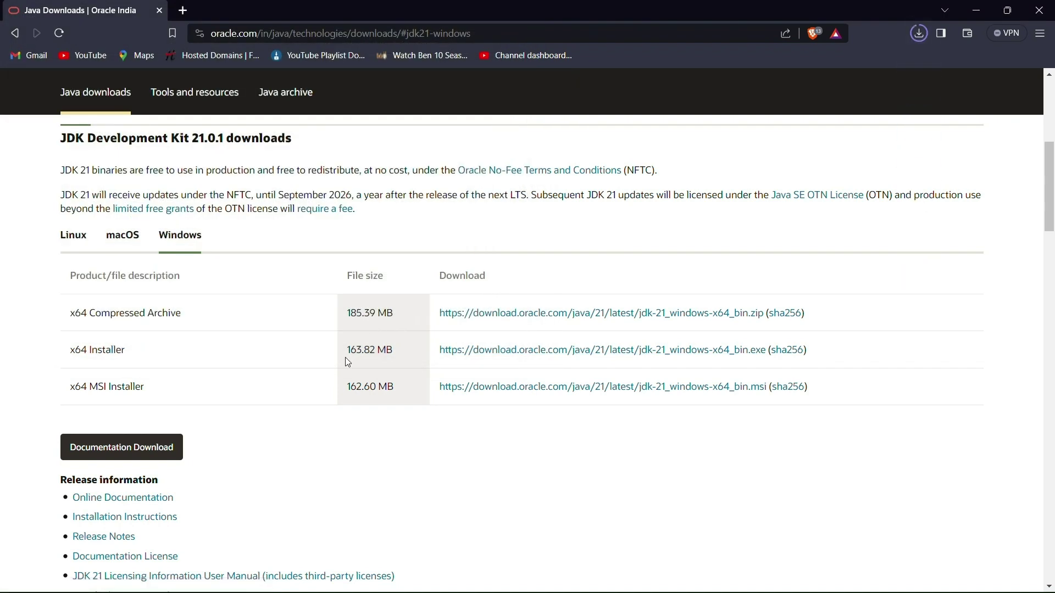
{"action": "left_click", "coordinate": [919, 33]}
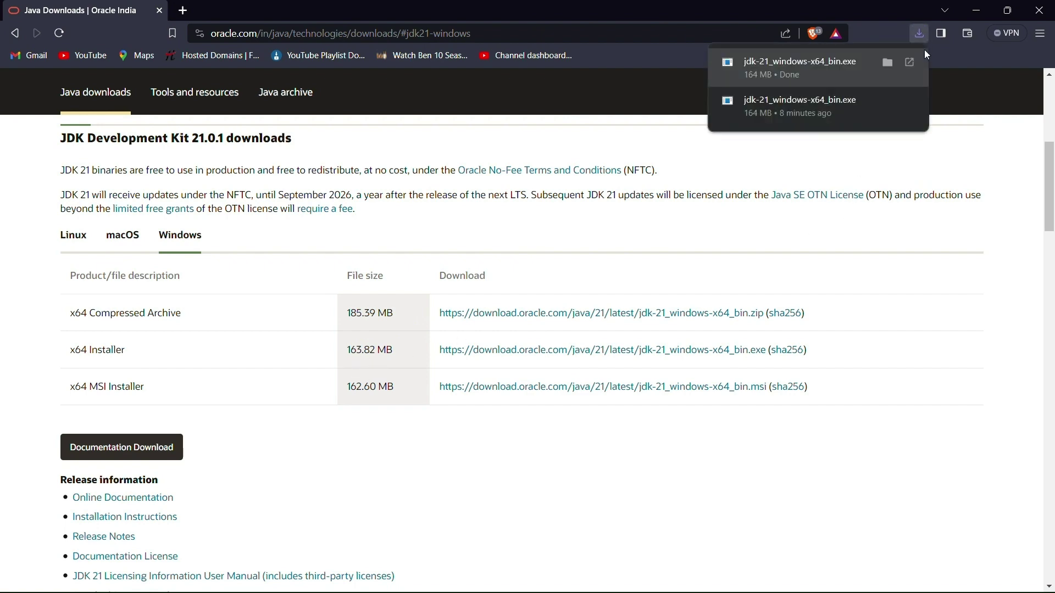
{"action": "left_click", "coordinate": [891, 64]}
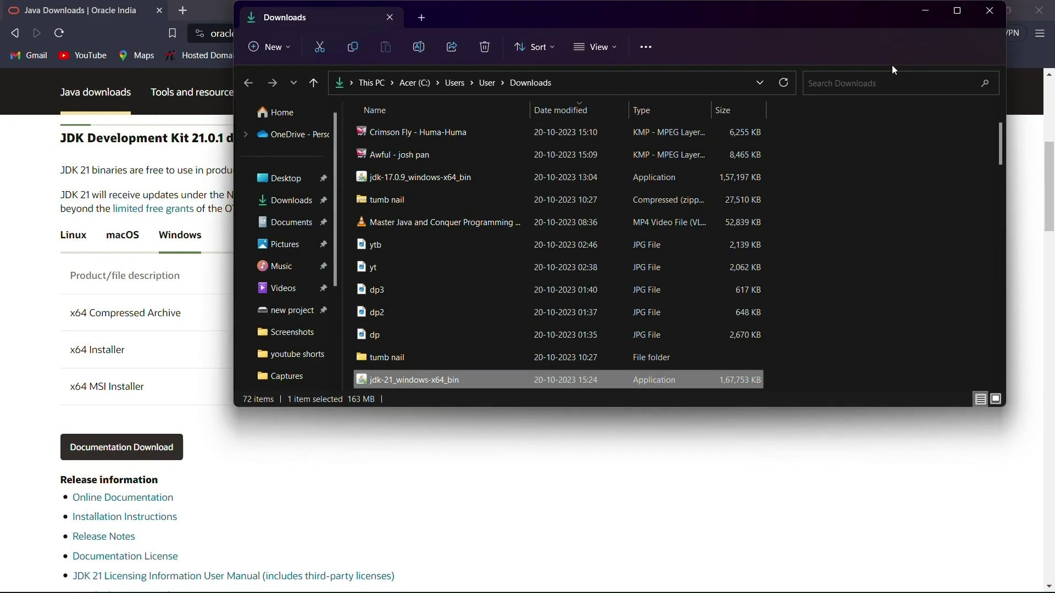
{"action": "left_click", "coordinate": [958, 12]}
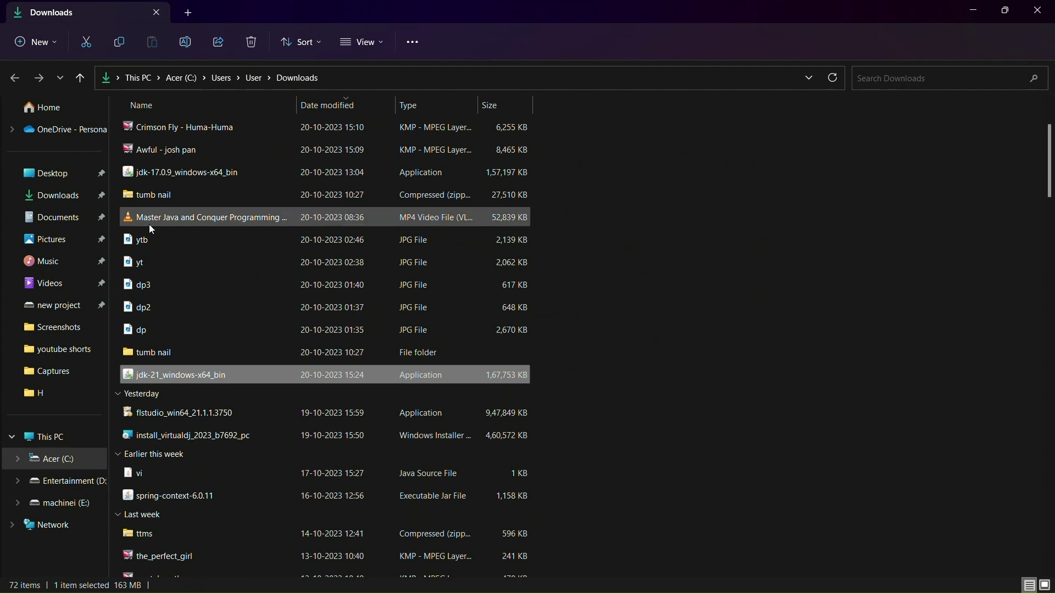
{"action": "left_click", "coordinate": [61, 195]}
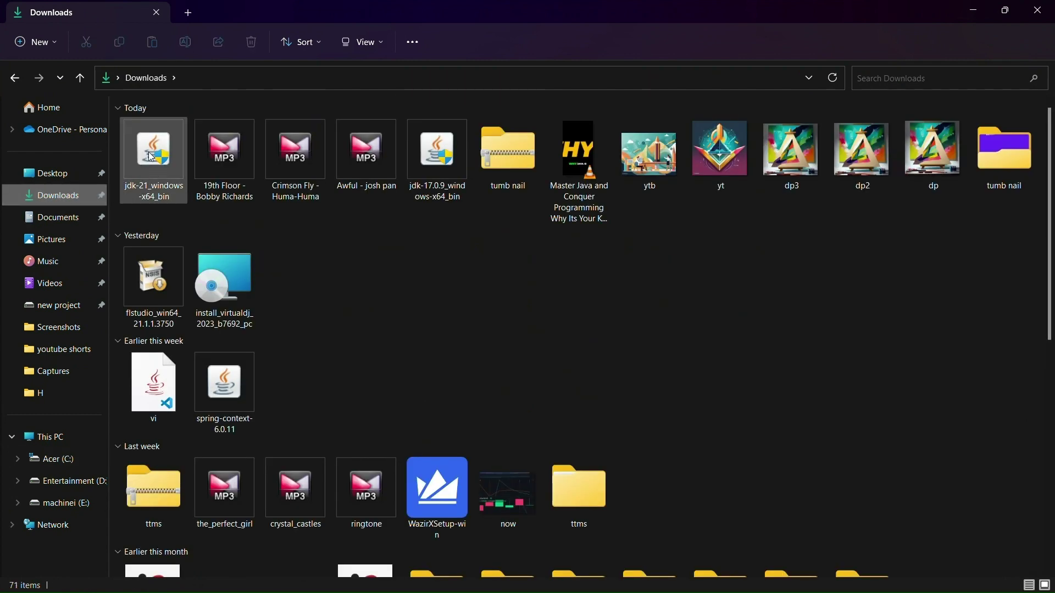
Run jdk-21_windows-x64_bin and install JDK 21.0.1 into the default C:\Program Files\Java\jdk-21\ folder
{"action": "mouse_move", "coordinate": [159, 166]}
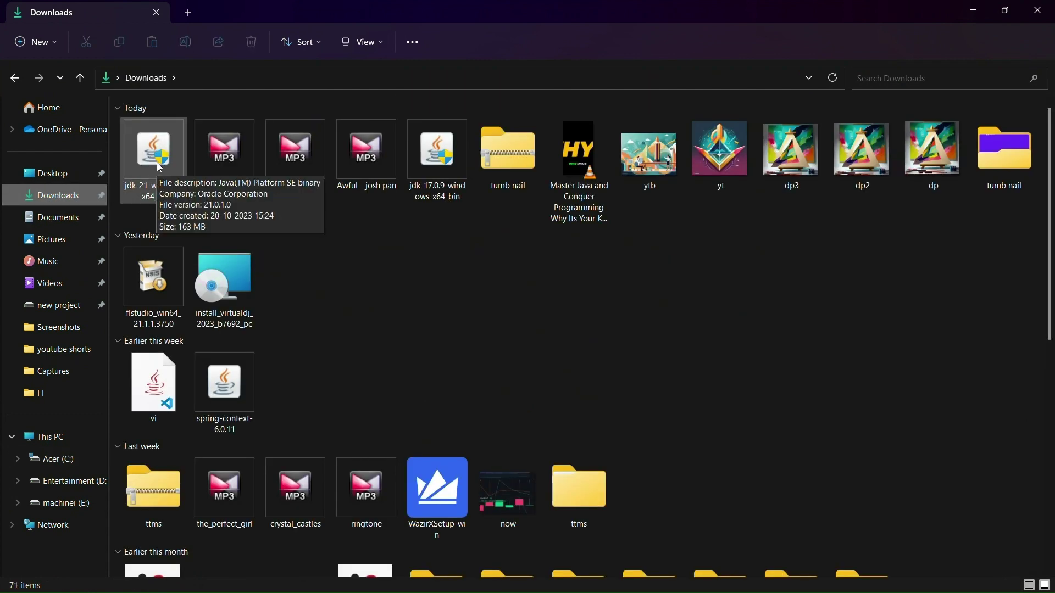
{"action": "left_click", "coordinate": [155, 158]}
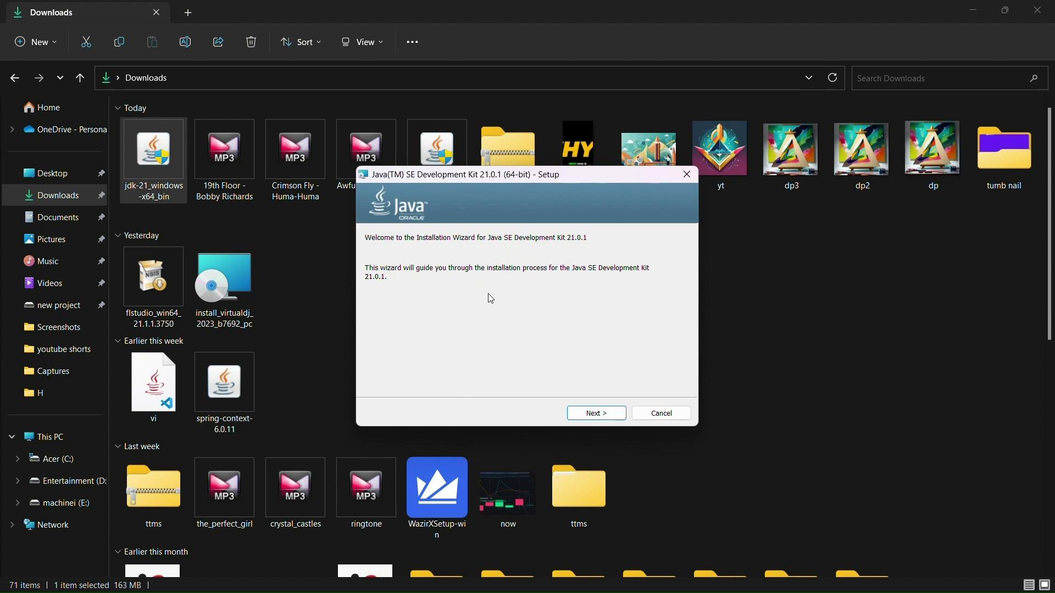
{"action": "left_click", "coordinate": [597, 413]}
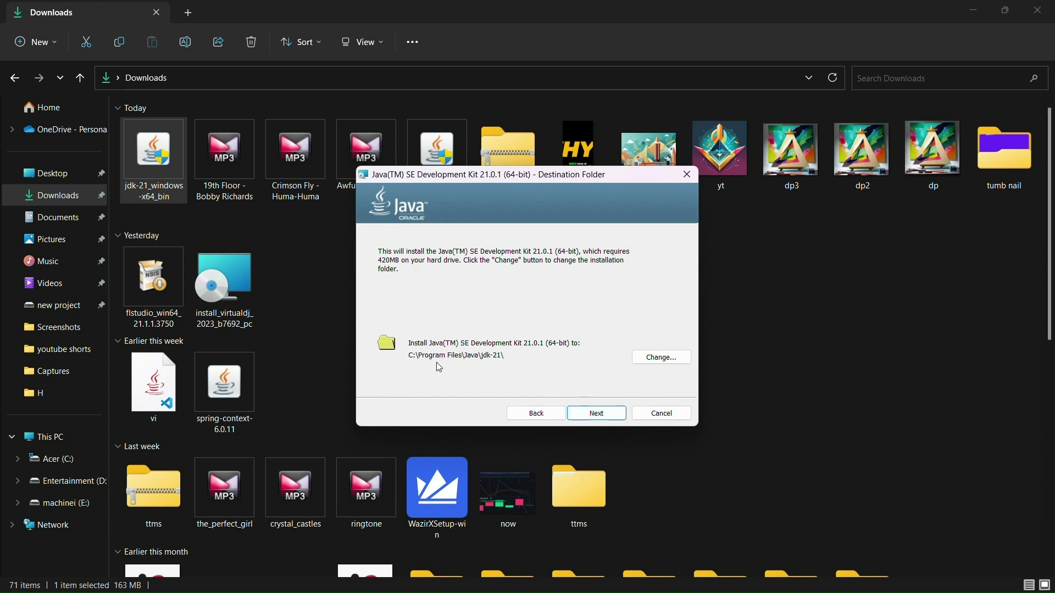
{"action": "left_click", "coordinate": [607, 422]}
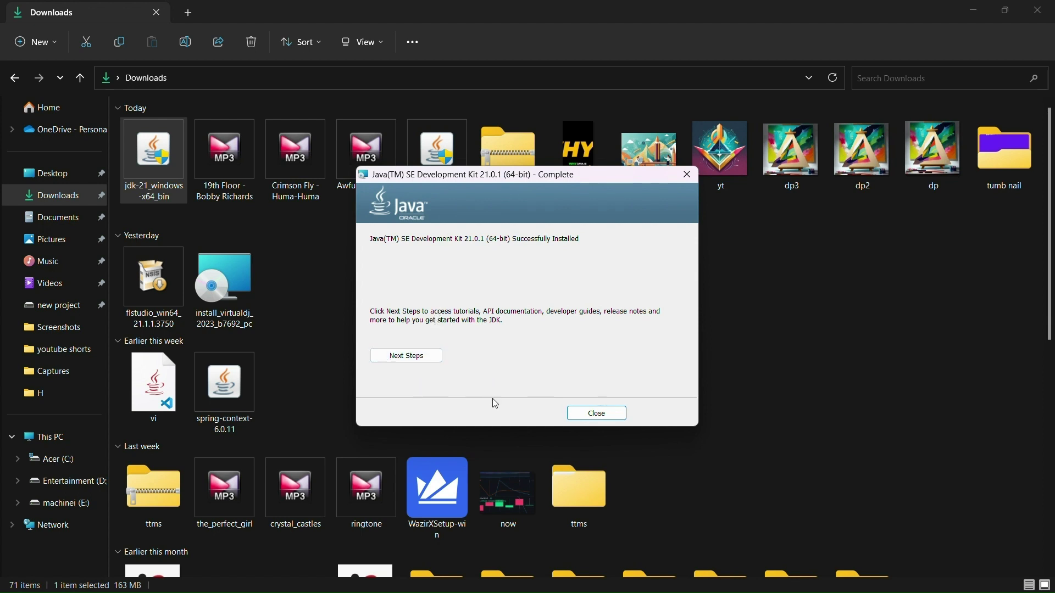
{"action": "left_click", "coordinate": [606, 418]}
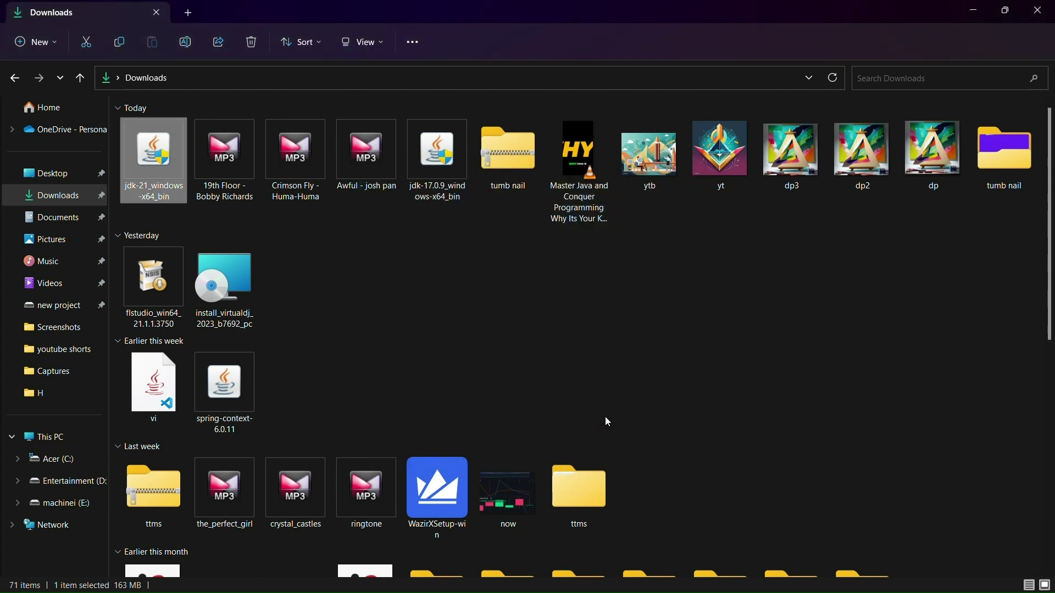
In a new Explorer window, browse to C:\Program Files\Java\jdk-21\bin
{"action": "left_click", "coordinate": [977, 12]}
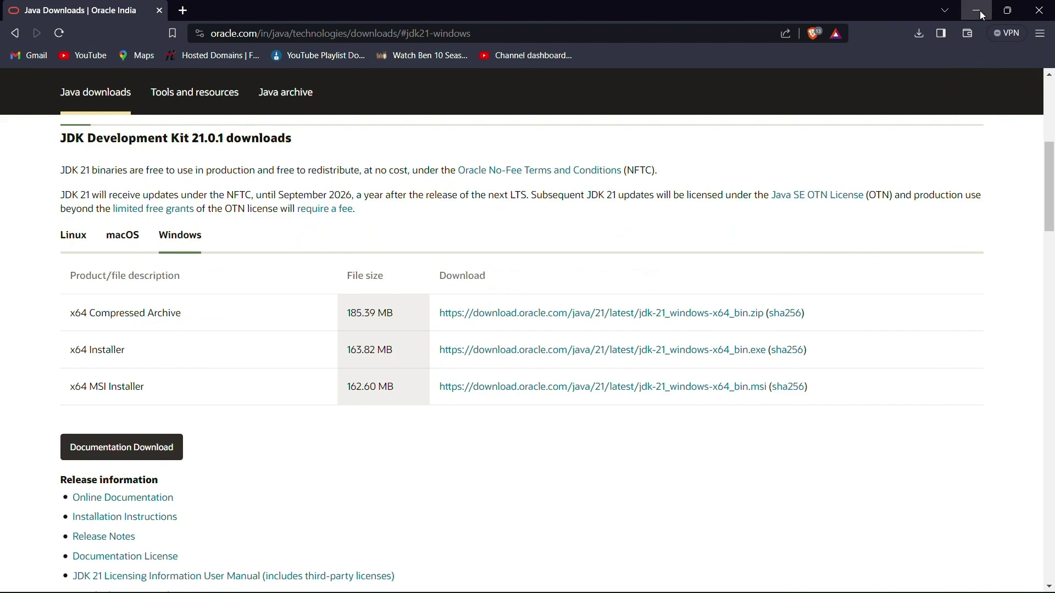
{"action": "left_click", "coordinate": [981, 13]}
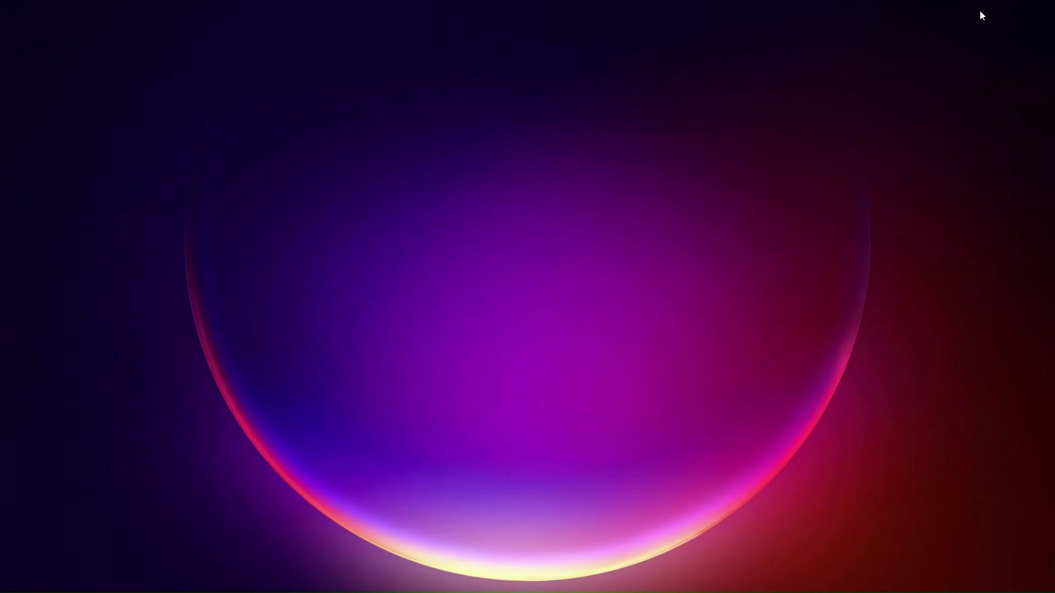
{"action": "key", "text": "super+e"}
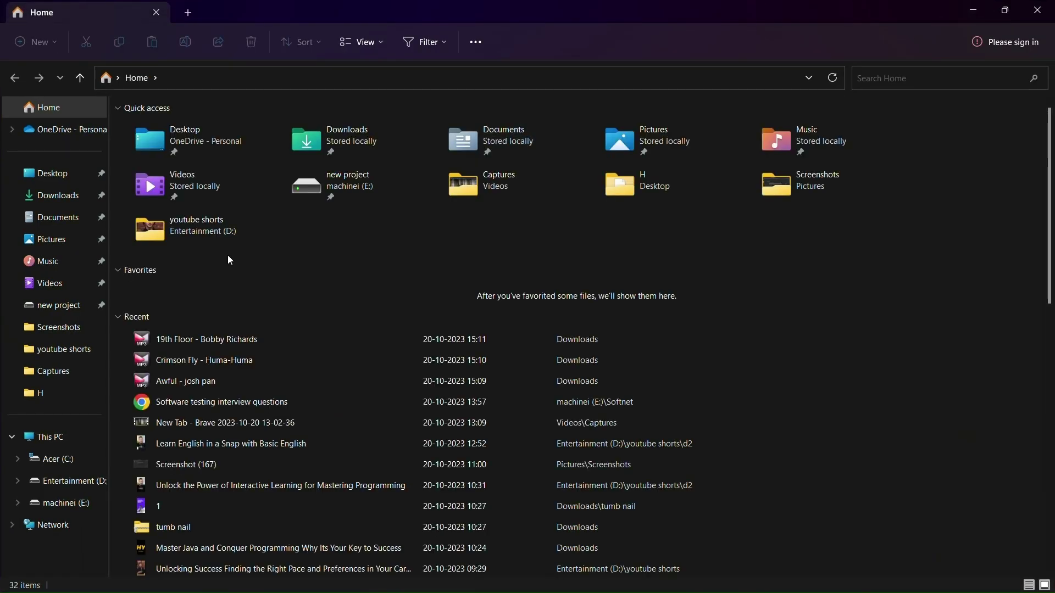
{"action": "left_click", "coordinate": [61, 436]}
{"action": "double_click", "coordinate": [210, 130]}
{"action": "scroll", "coordinate": [247, 159], "scroll_direction": "down", "scroll_amount": 2}
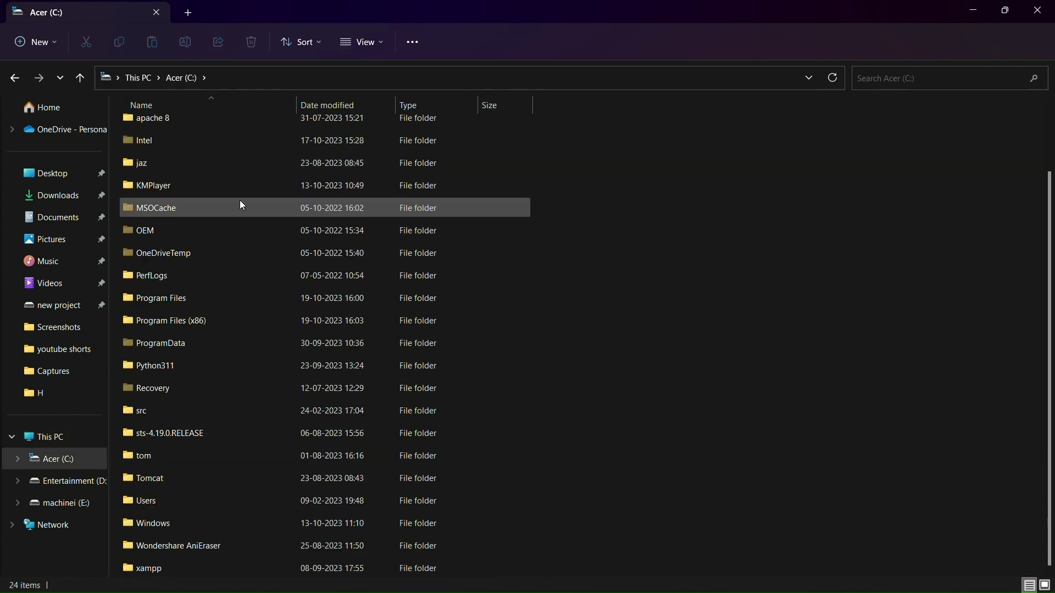
{"action": "double_click", "coordinate": [196, 309]}
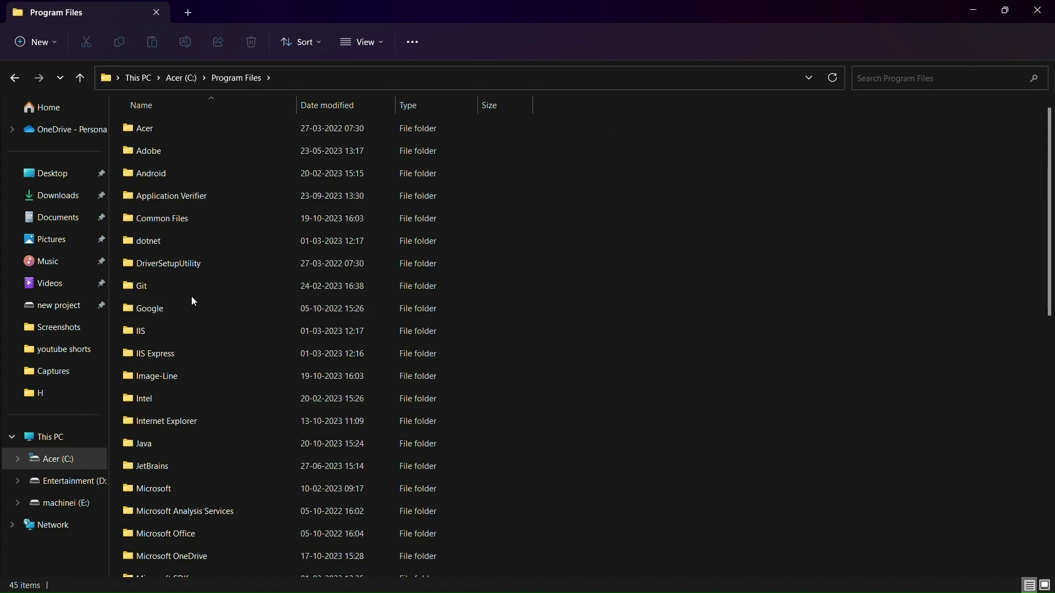
{"action": "scroll", "coordinate": [206, 295], "scroll_direction": "down", "scroll_amount": 3}
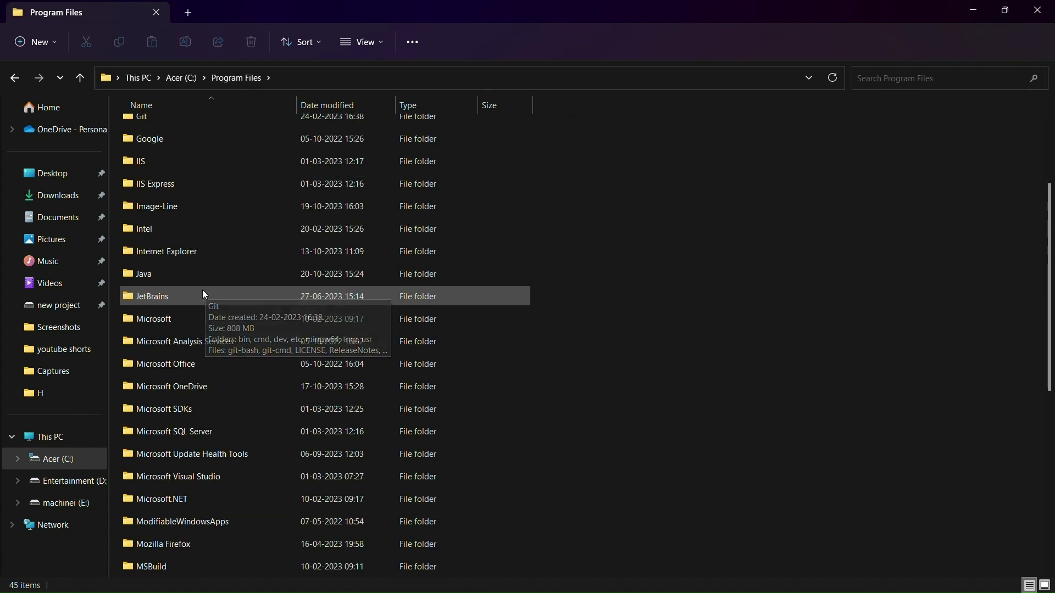
{"action": "double_click", "coordinate": [183, 275]}
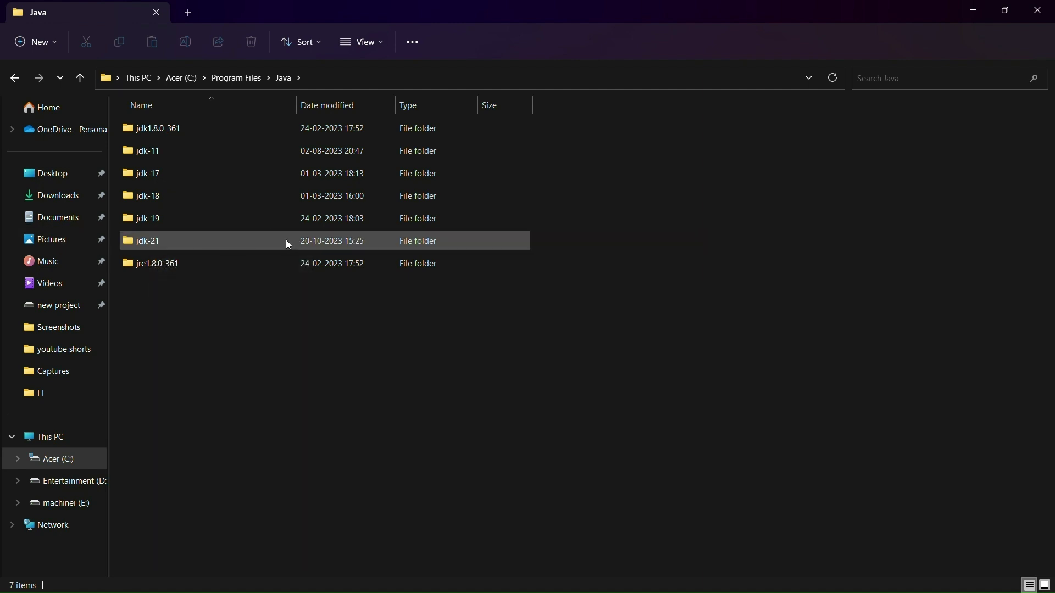
{"action": "double_click", "coordinate": [193, 241]}
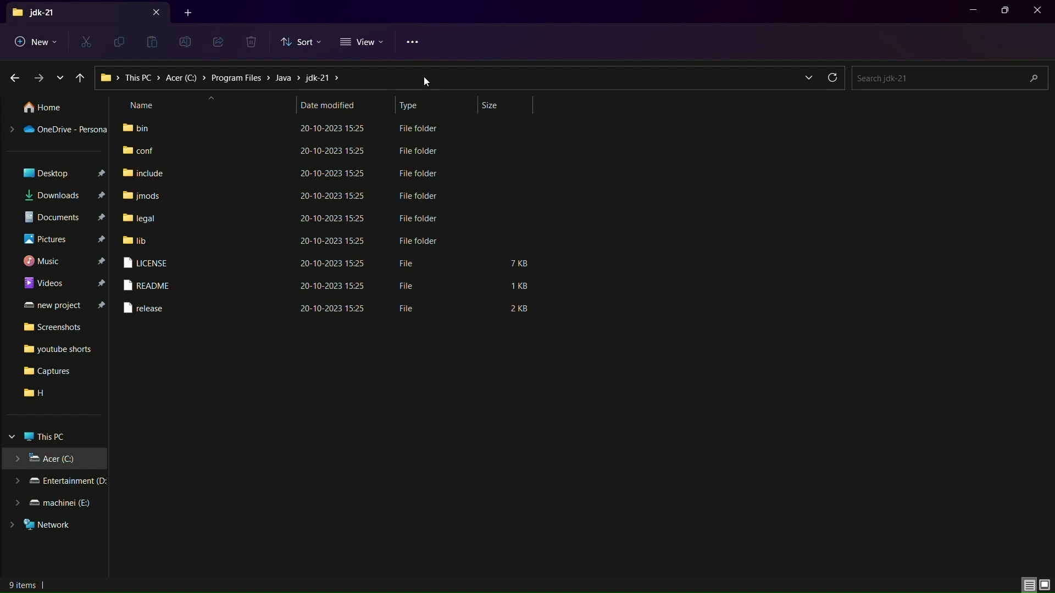
{"action": "double_click", "coordinate": [354, 130]}
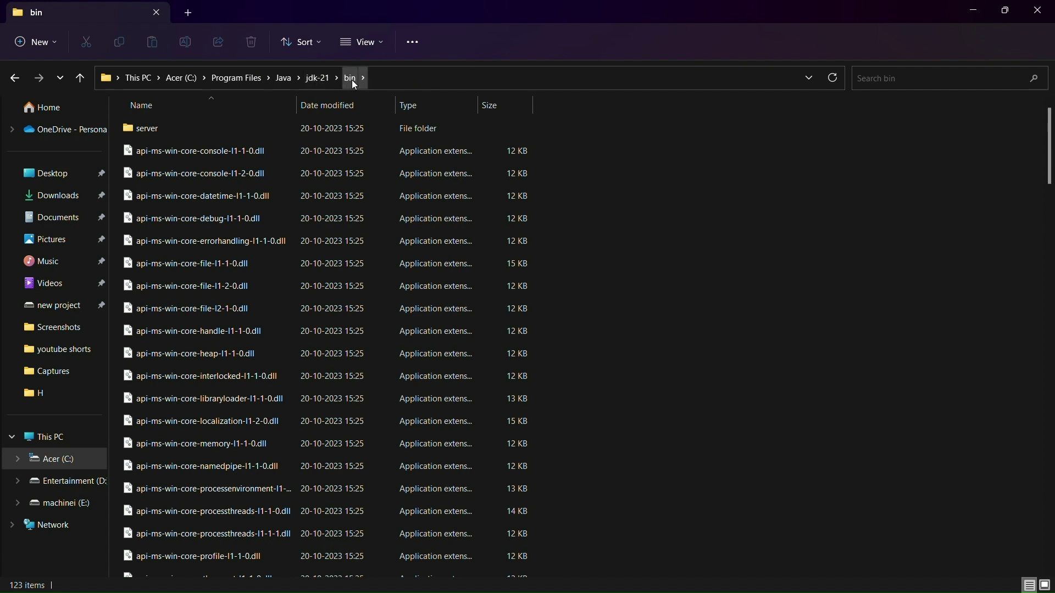
Copy the jdk-21 bin folder's address and search Windows for 'env'
{"action": "right_click", "coordinate": [435, 77]}
{"action": "left_click", "coordinate": [468, 85]}
{"action": "key", "text": "super"}
{"action": "type", "text": "env"}
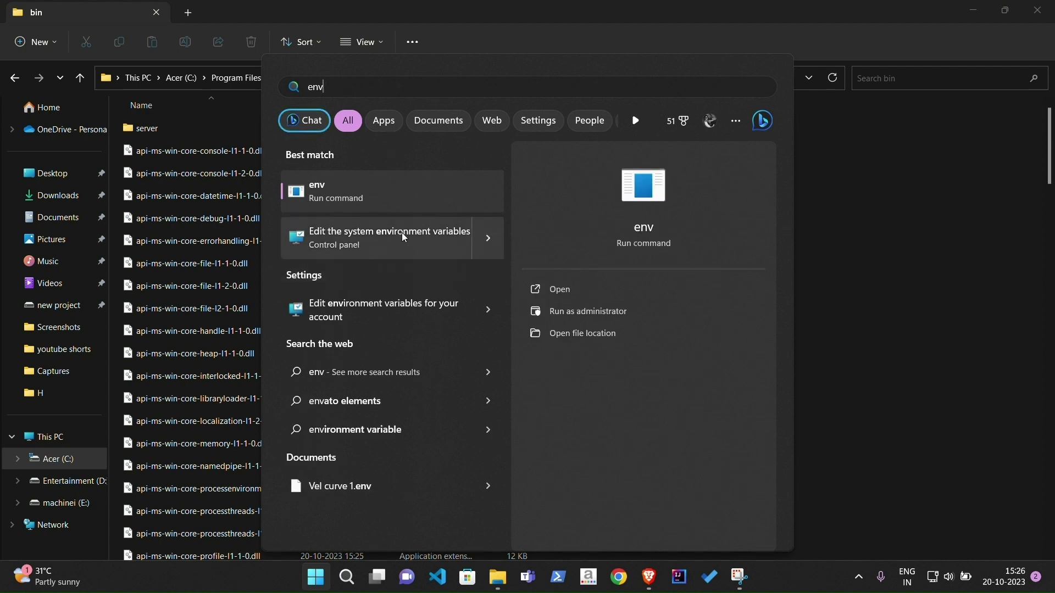
Add a pasted C:\Program Files\Java\jdk-21\bin entry to the system Path variable
{"action": "left_click", "coordinate": [445, 244]}
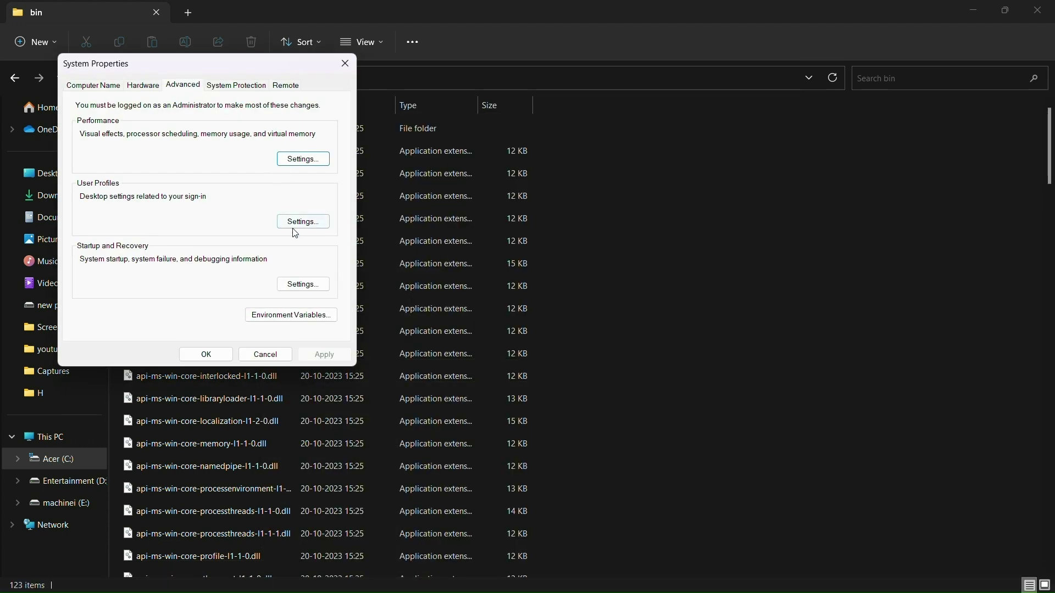
{"action": "left_click", "coordinate": [289, 321]}
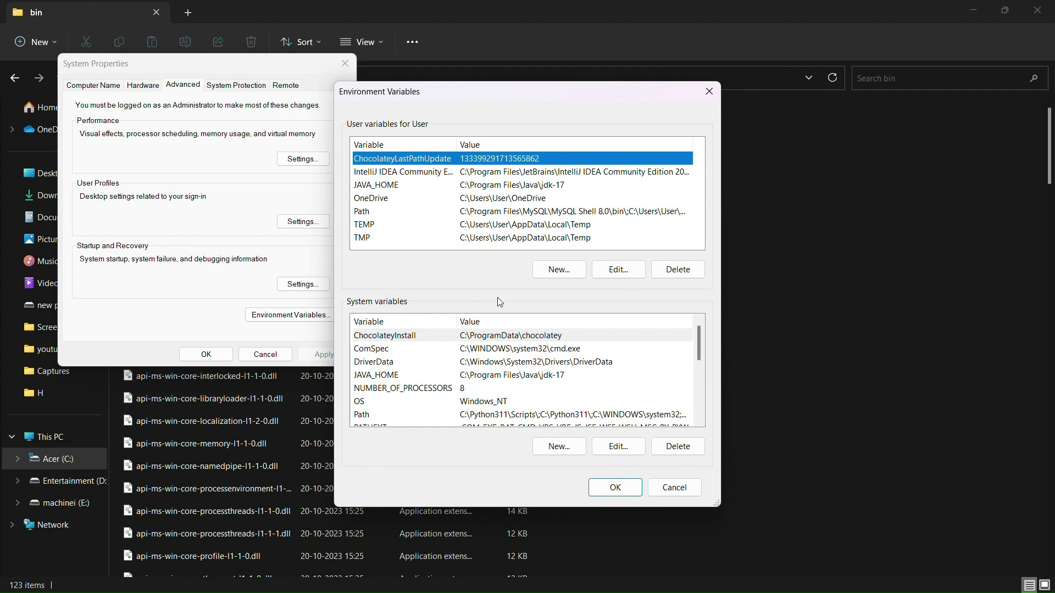
{"action": "scroll", "coordinate": [475, 360], "scroll_direction": "down", "scroll_amount": 2}
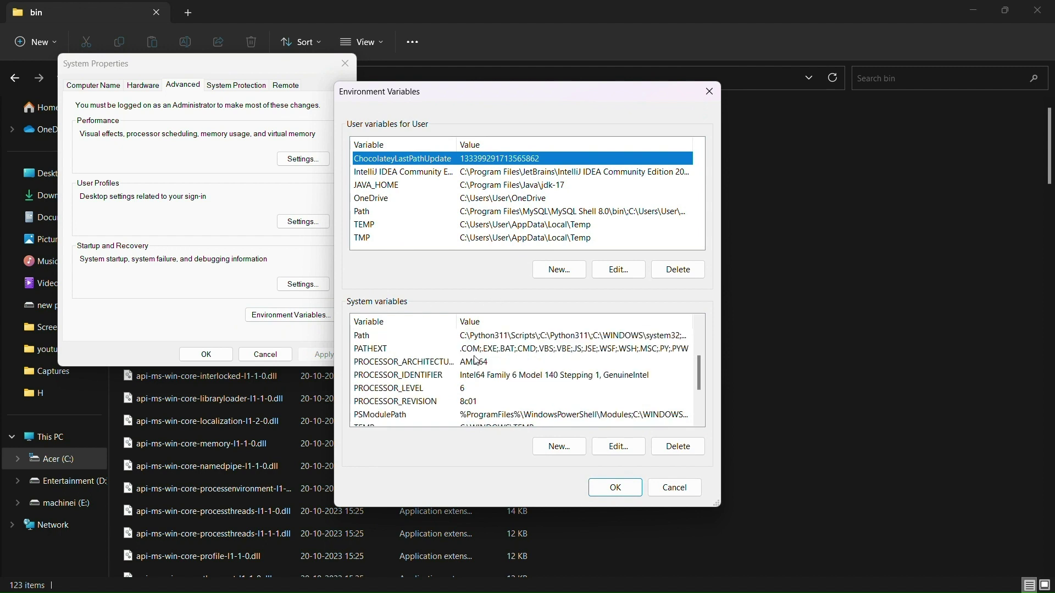
{"action": "scroll", "coordinate": [476, 361], "scroll_direction": "up", "scroll_amount": 2}
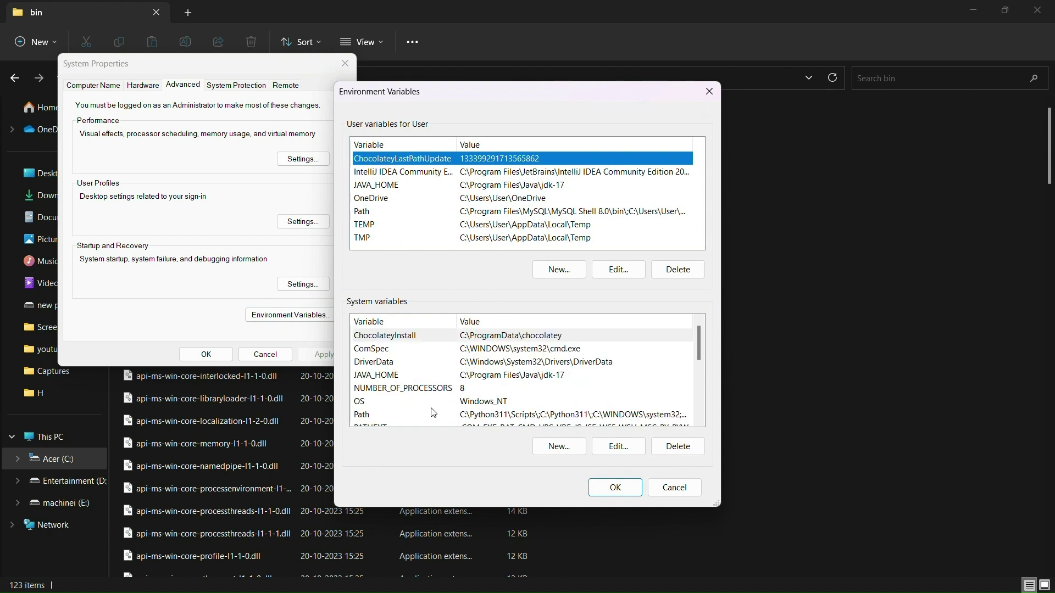
{"action": "left_click", "coordinate": [450, 418]}
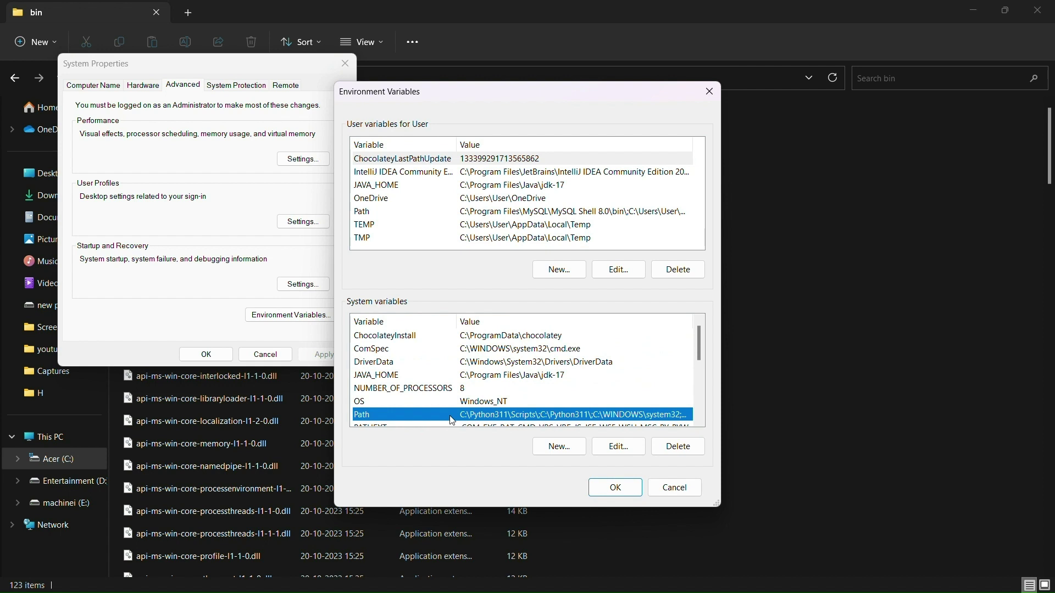
{"action": "left_click", "coordinate": [619, 450]}
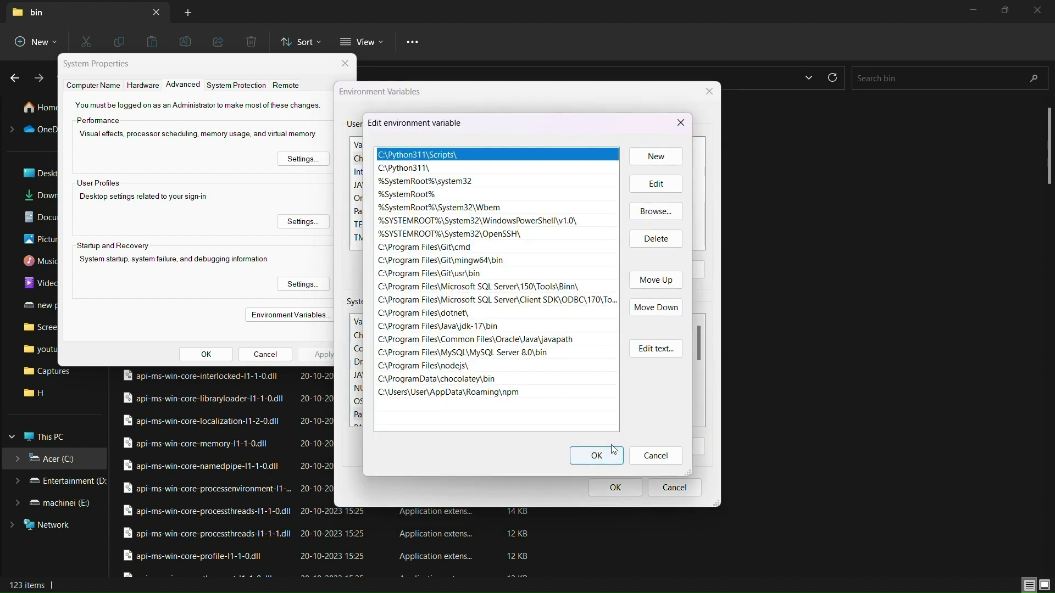
{"action": "left_click", "coordinate": [651, 158]}
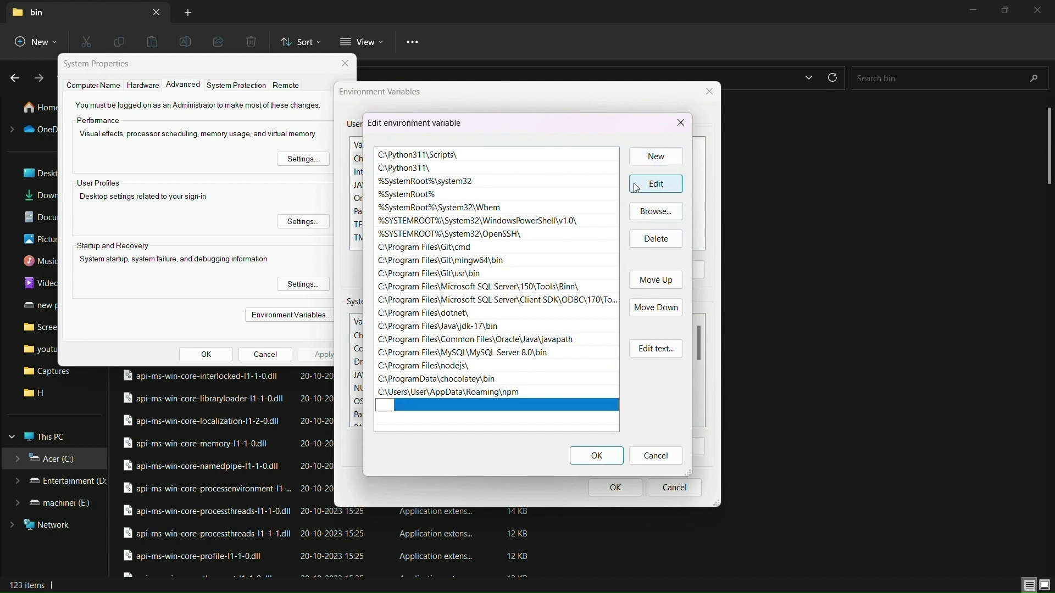
{"action": "key", "text": "ctrl+v"}
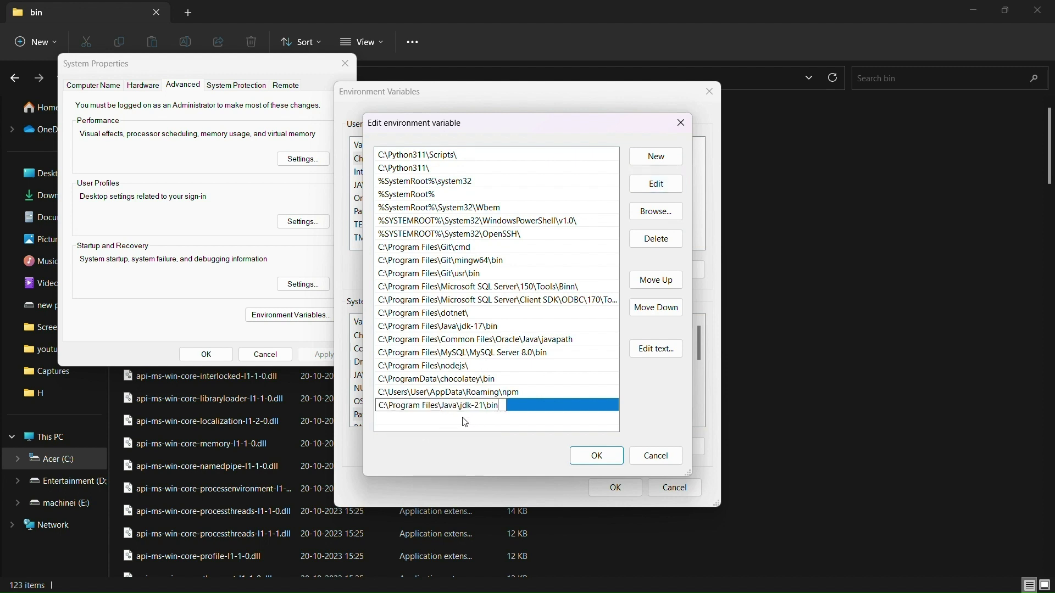
{"action": "left_click", "coordinate": [599, 456]}
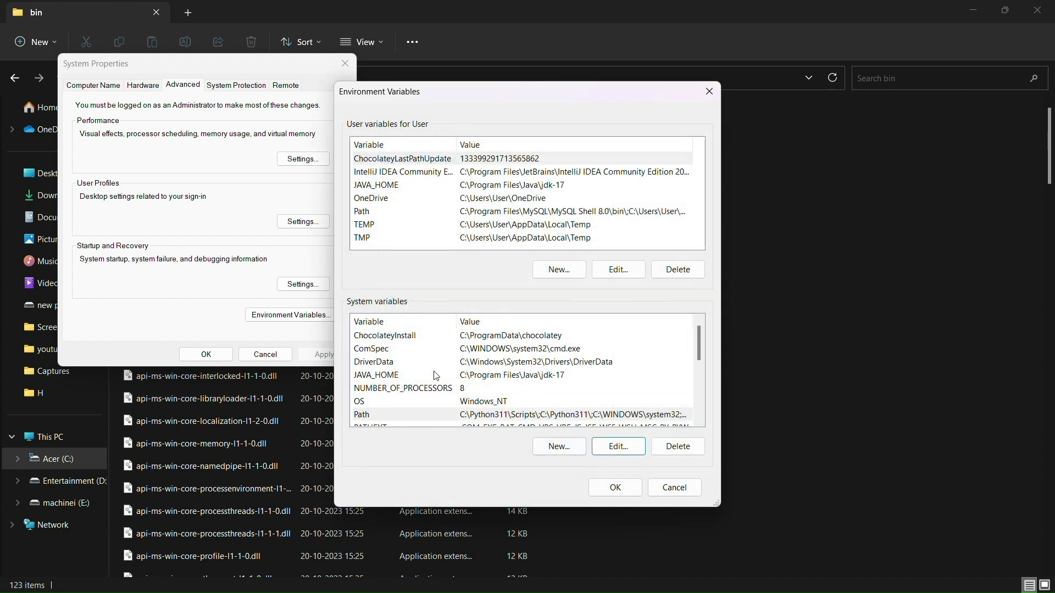
Create system variable JAVA_HOME with value C:\Program Files\Java\jdk-21
{"action": "left_click", "coordinate": [386, 378]}
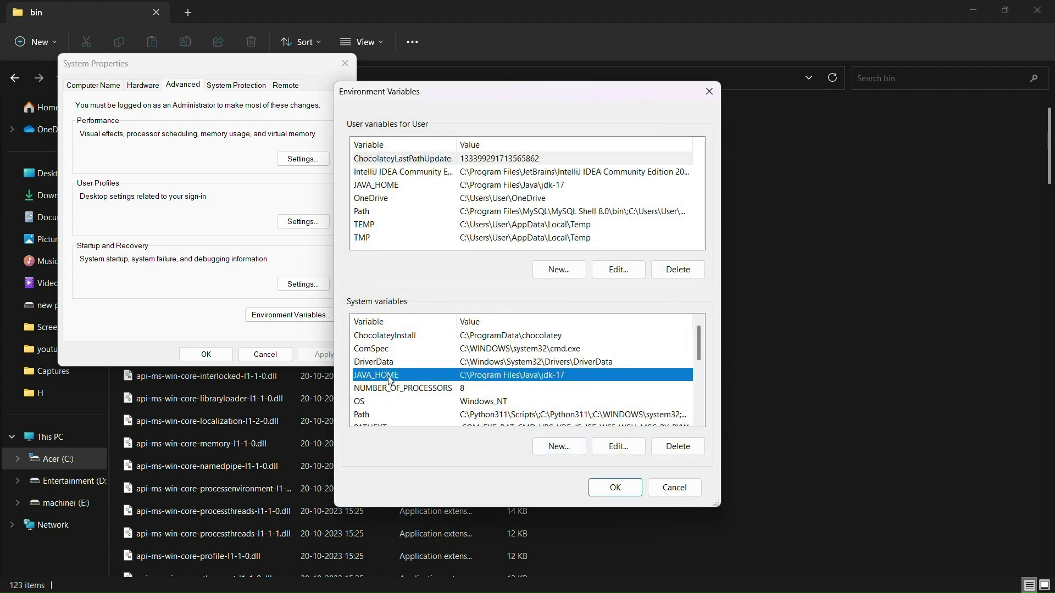
{"action": "left_click", "coordinate": [556, 446]}
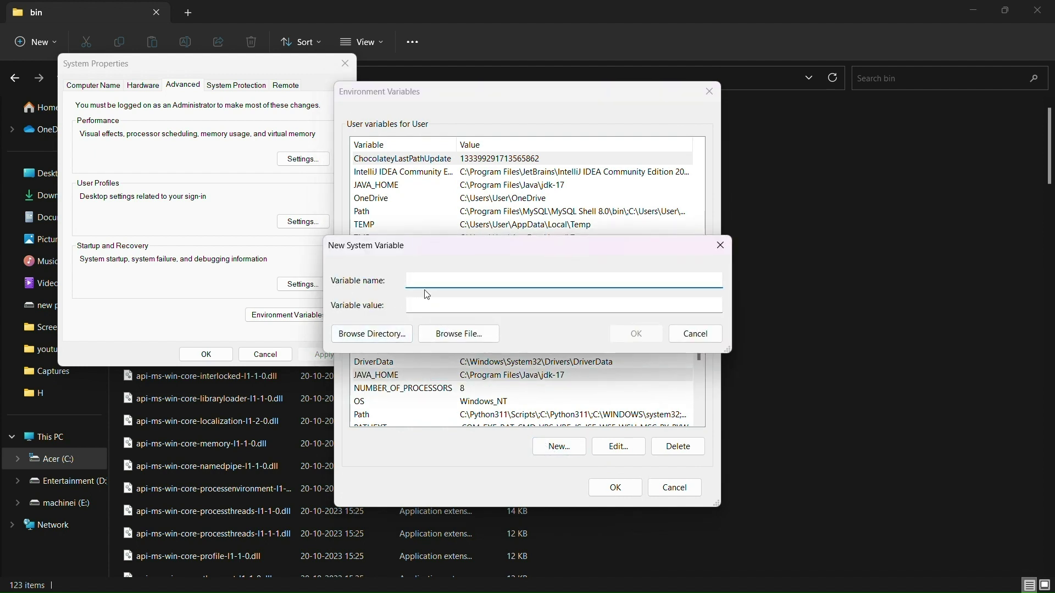
{"action": "type", "text": "J"}
{"action": "key", "text": "Caps_Lock"}
{"action": "type", "text": "A"}
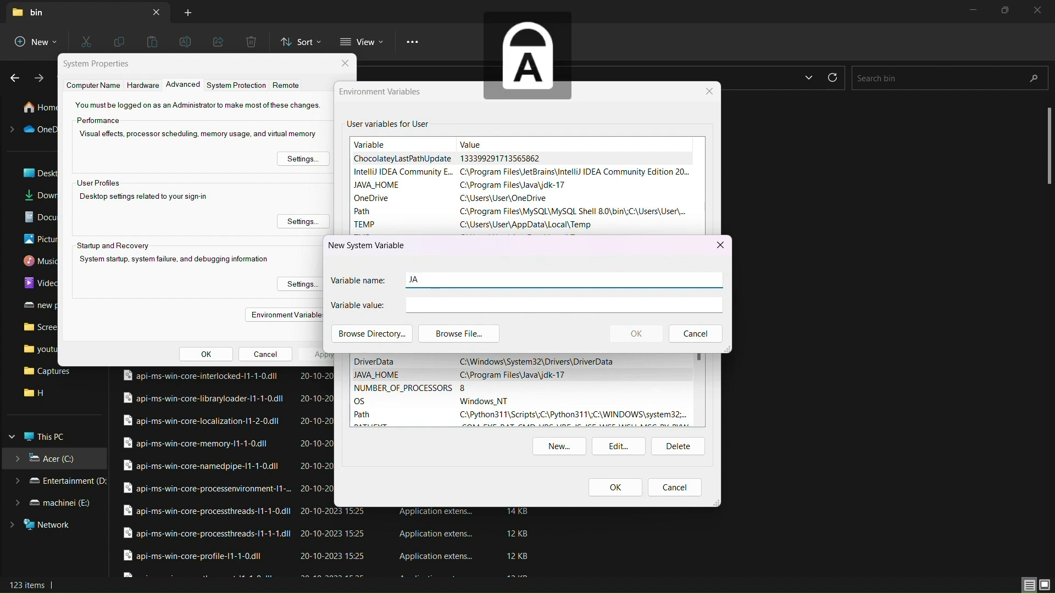
{"action": "type", "text": "VA"}
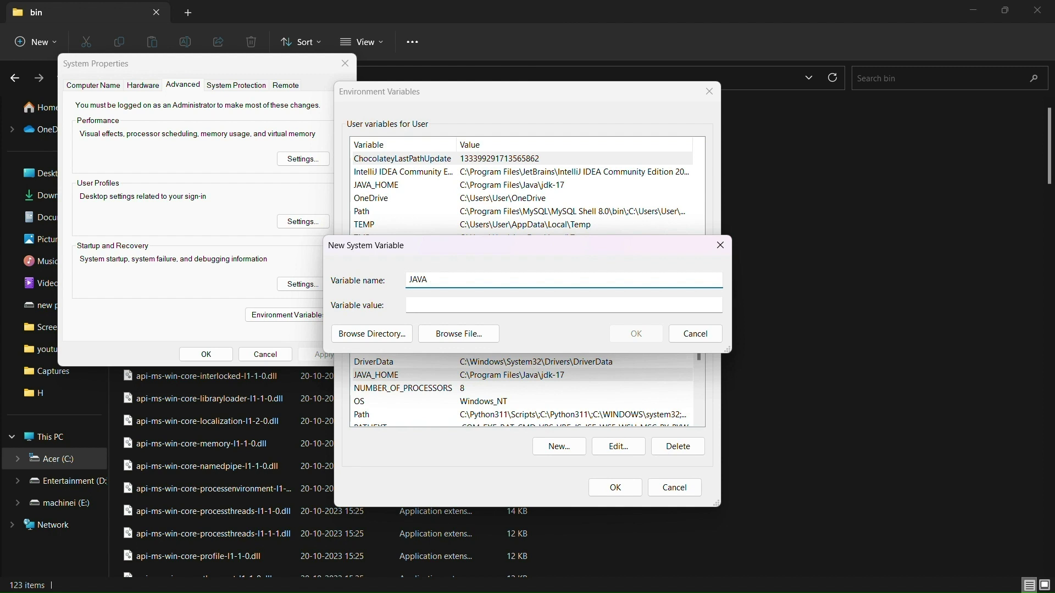
{"action": "type", "text": "_HOM"}
{"action": "left_click", "coordinate": [526, 306]}
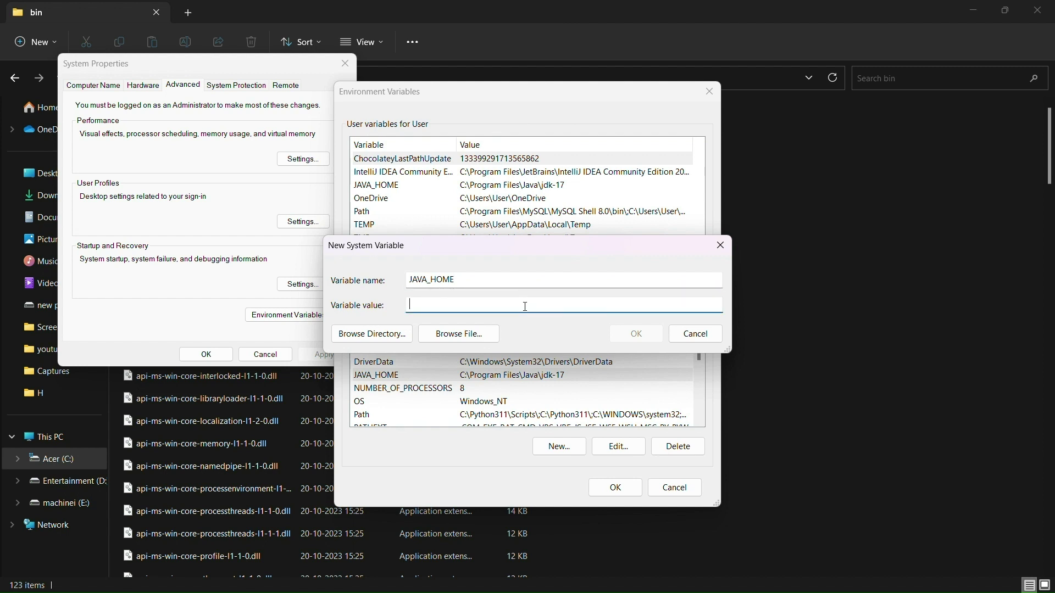
{"action": "key", "text": "ctrl+v"}
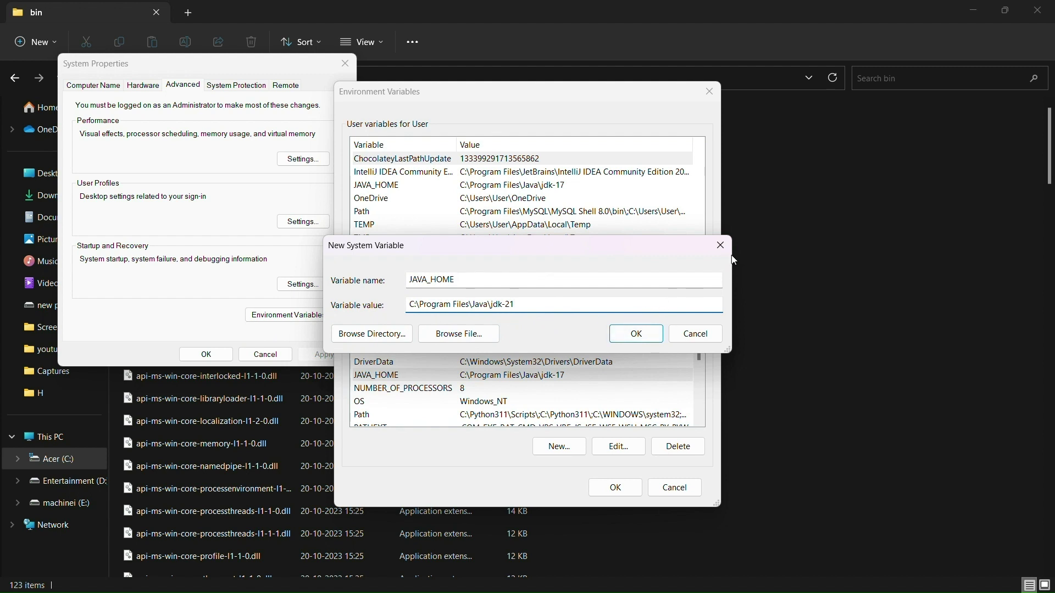
{"action": "left_click", "coordinate": [635, 335]}
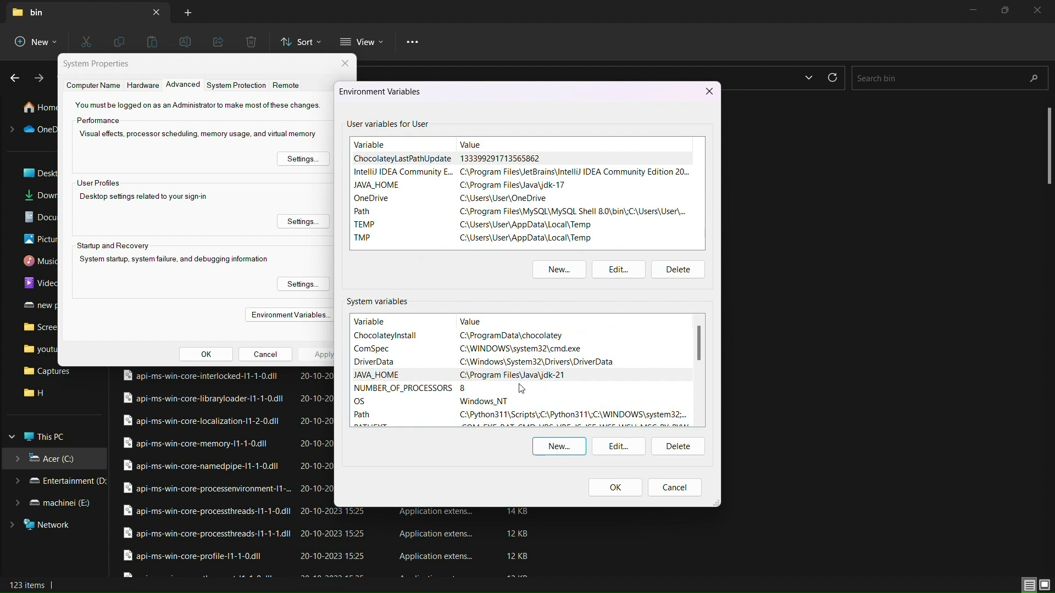
Add the C:\Program Files\Java\jdk-21\bin entry to the system Path
{"action": "scroll", "coordinate": [534, 380], "scroll_direction": "down", "scroll_amount": 2}
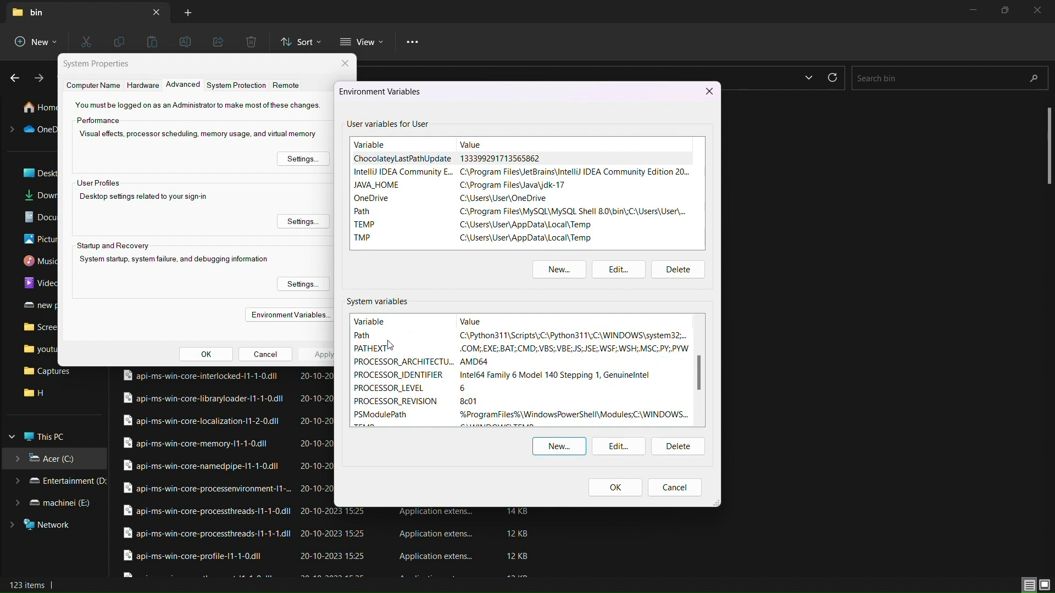
{"action": "left_click", "coordinate": [540, 336]}
{"action": "left_click", "coordinate": [619, 448]}
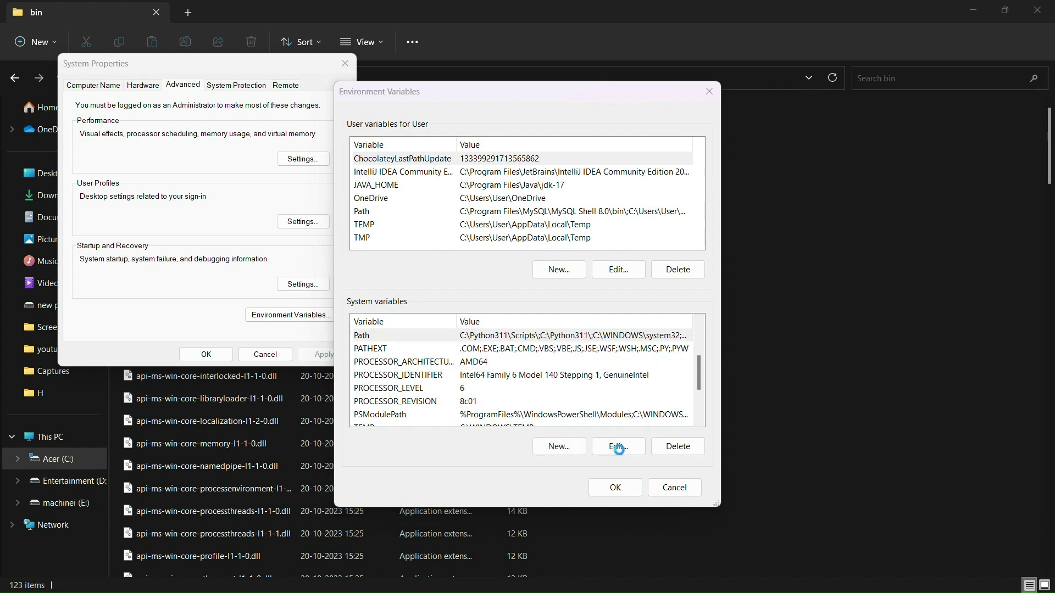
{"action": "double_click", "coordinate": [453, 412]}
{"action": "type", "text": "C:\\Program Files\\Java\\jdk-21\\bin"}
{"action": "key", "text": "Return"}
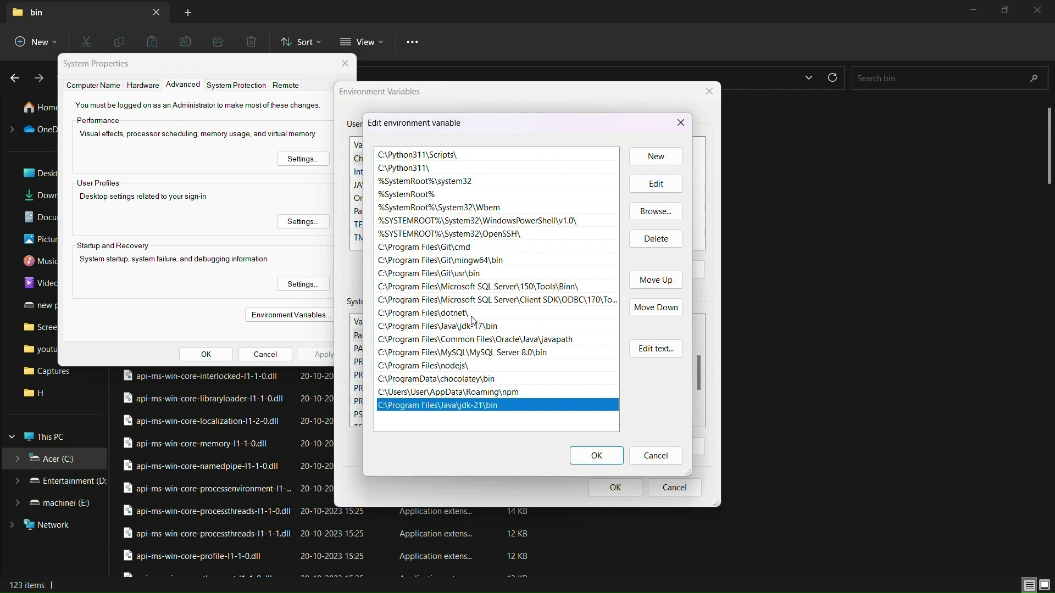
Delete the Common Files\Oracle\Java\javapath entry from Path and confirm
{"action": "left_click", "coordinate": [452, 341]}
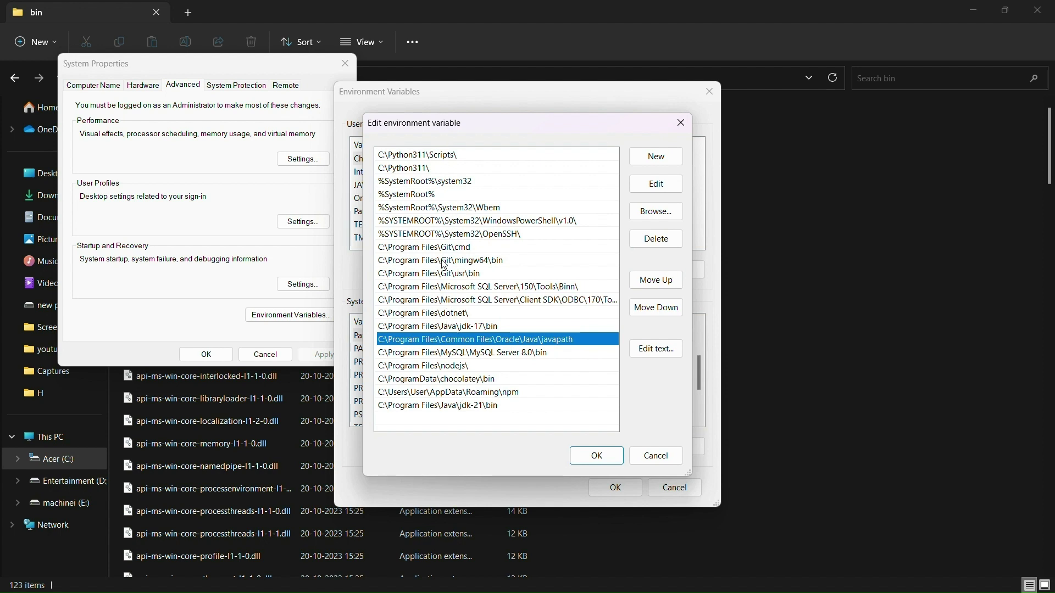
{"action": "left_click", "coordinate": [662, 242]}
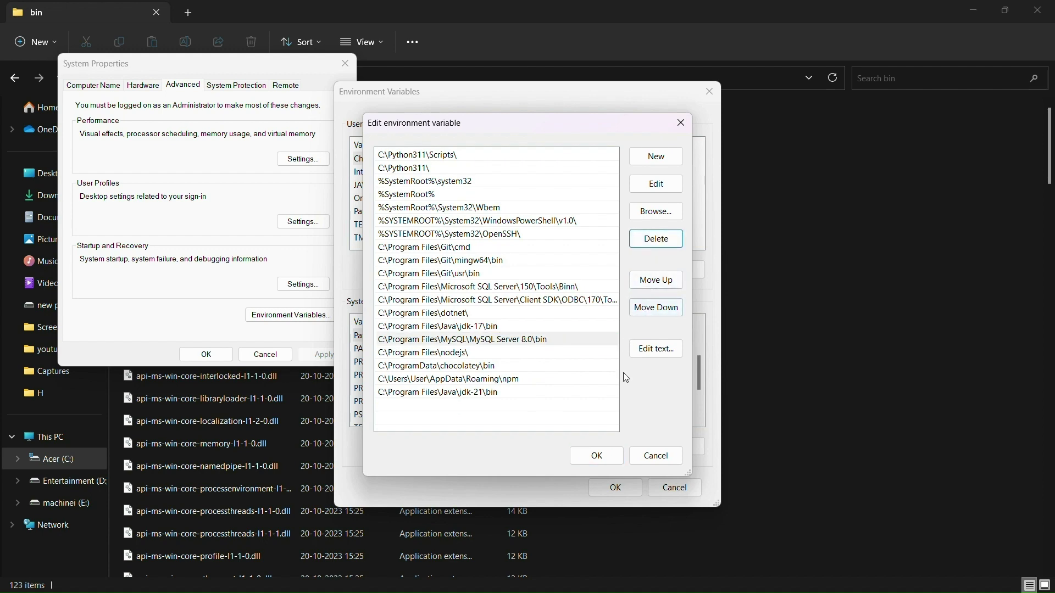
{"action": "left_click", "coordinate": [605, 460]}
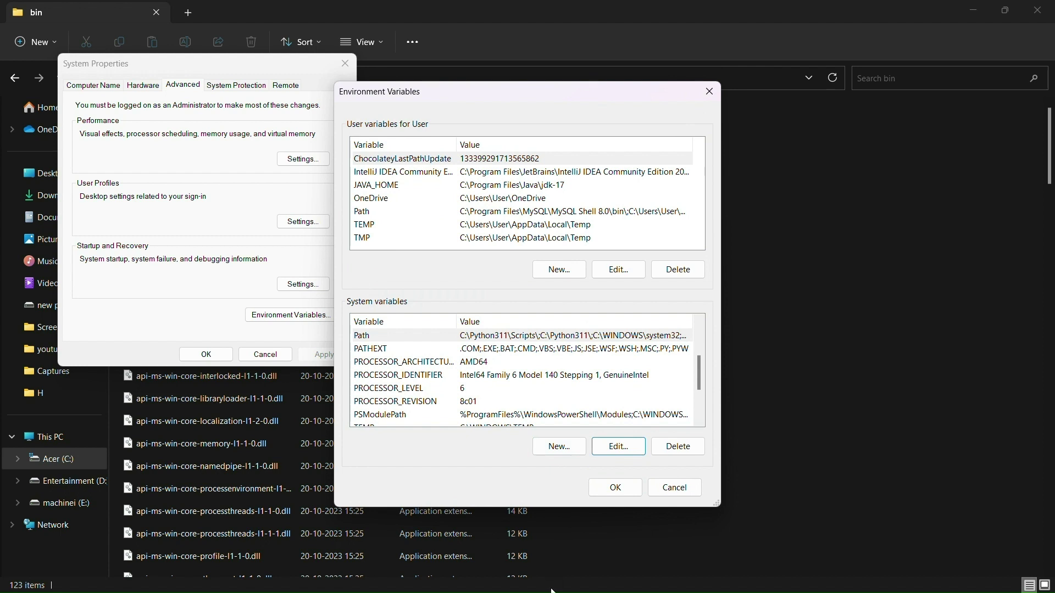
Copy the address of C:\Program Files\Common Files\Oracle\Java\javapath from File Explorer
{"action": "left_click", "coordinate": [614, 488]}
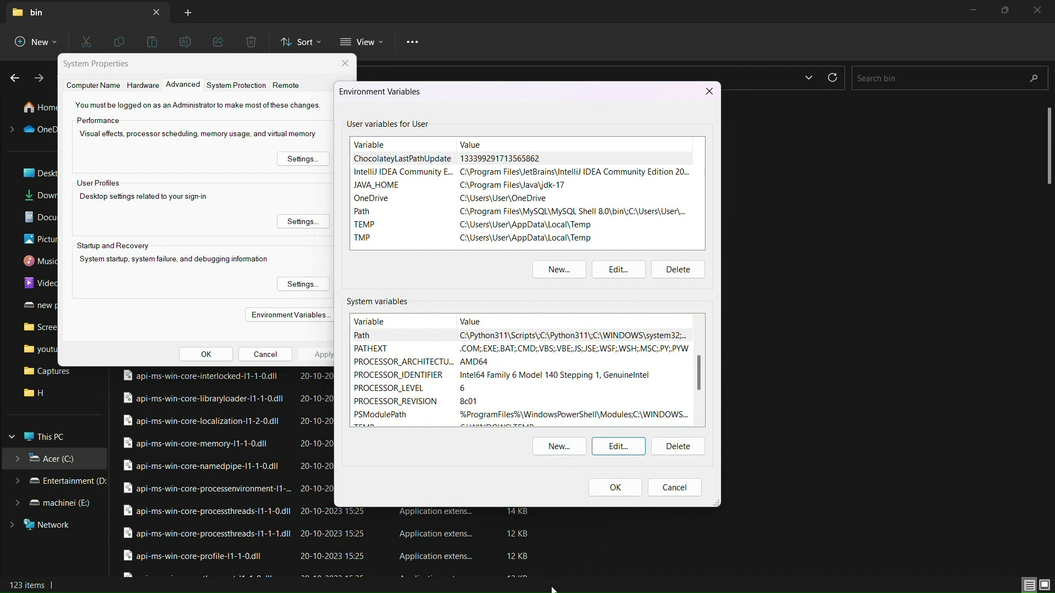
{"action": "key", "text": "super"}
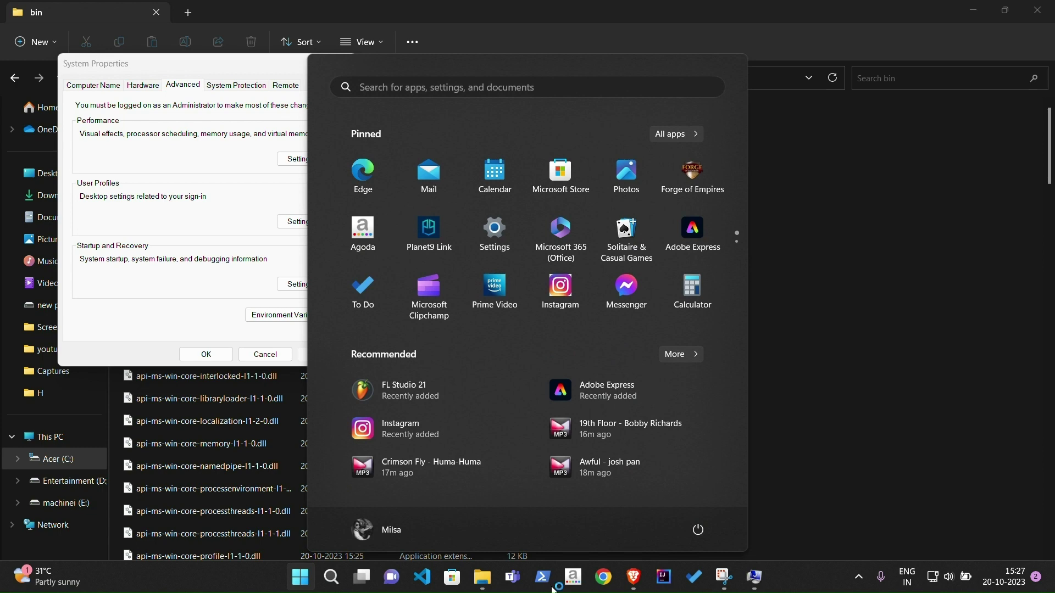
{"action": "key", "text": "super+e"}
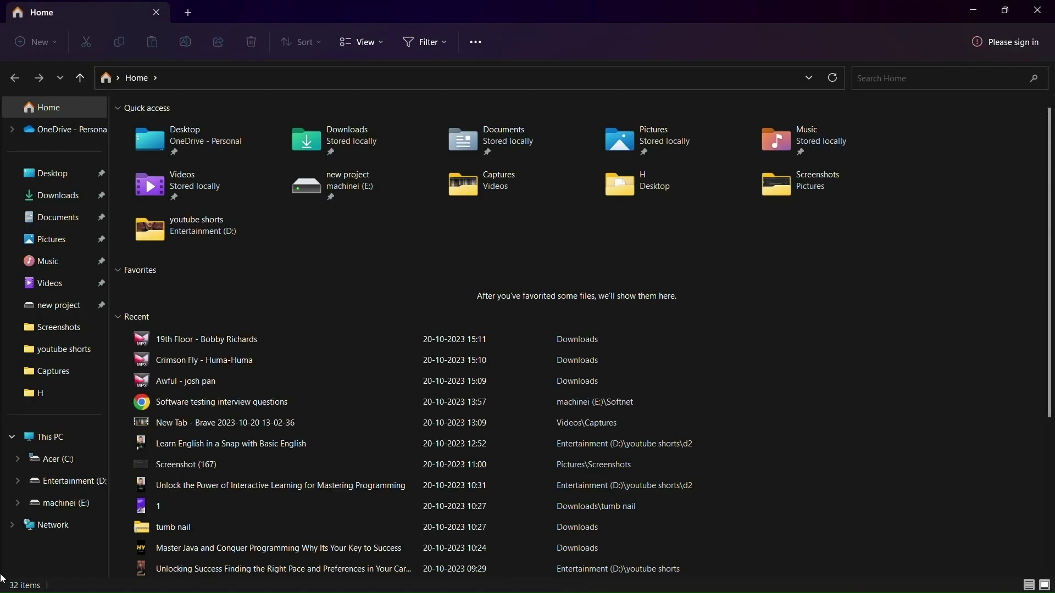
{"action": "left_click", "coordinate": [65, 447]}
{"action": "double_click", "coordinate": [214, 129]}
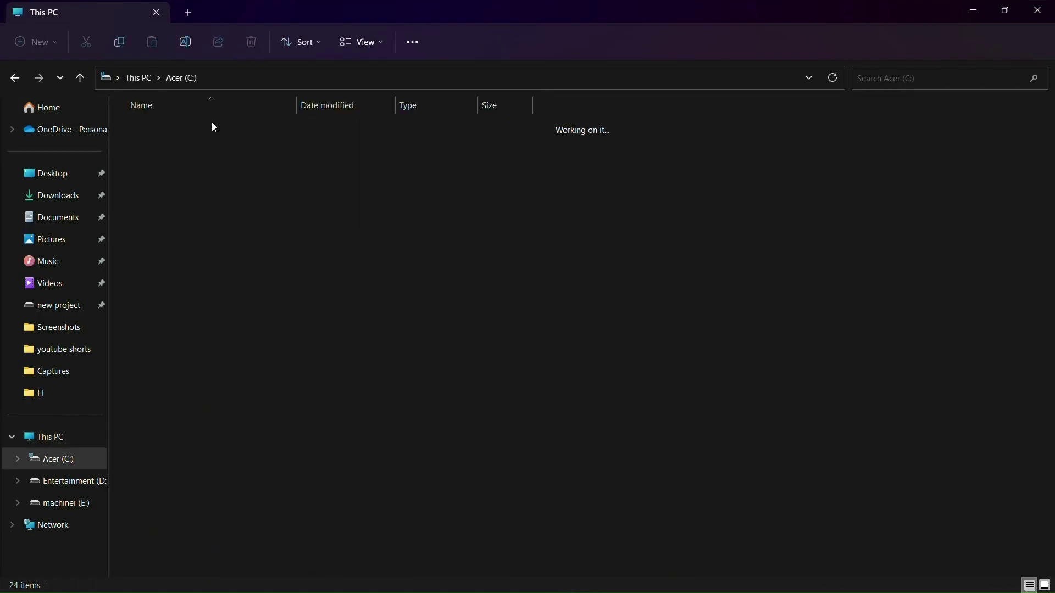
{"action": "double_click", "coordinate": [196, 374]}
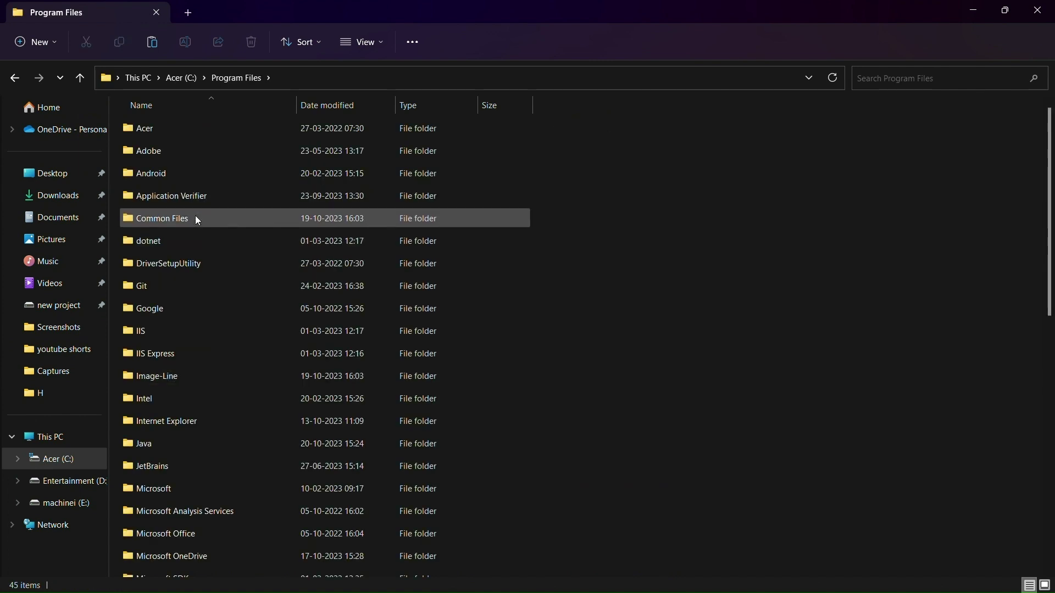
{"action": "double_click", "coordinate": [196, 217]}
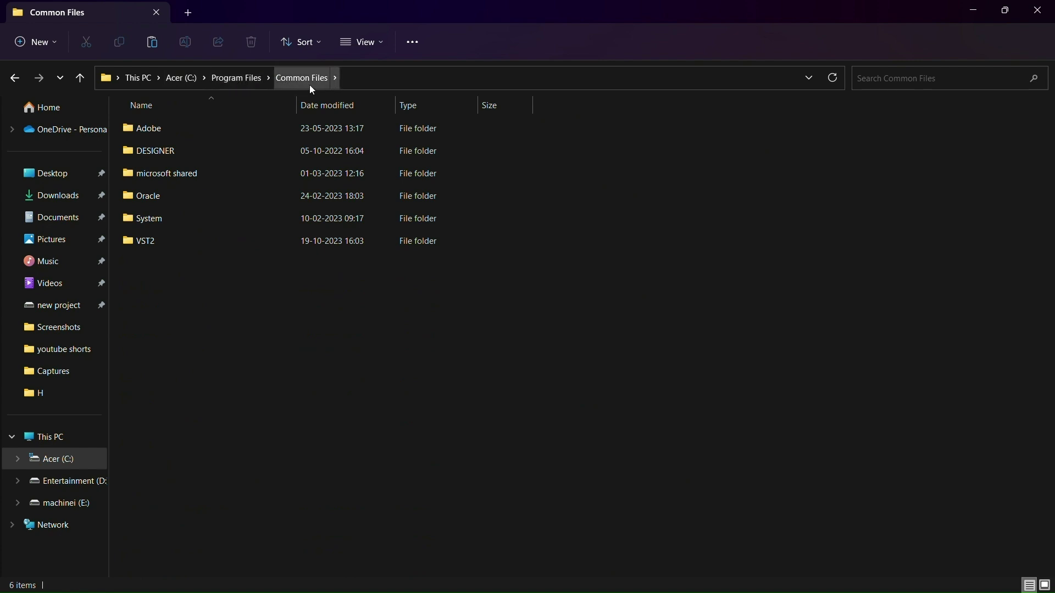
{"action": "double_click", "coordinate": [197, 201]}
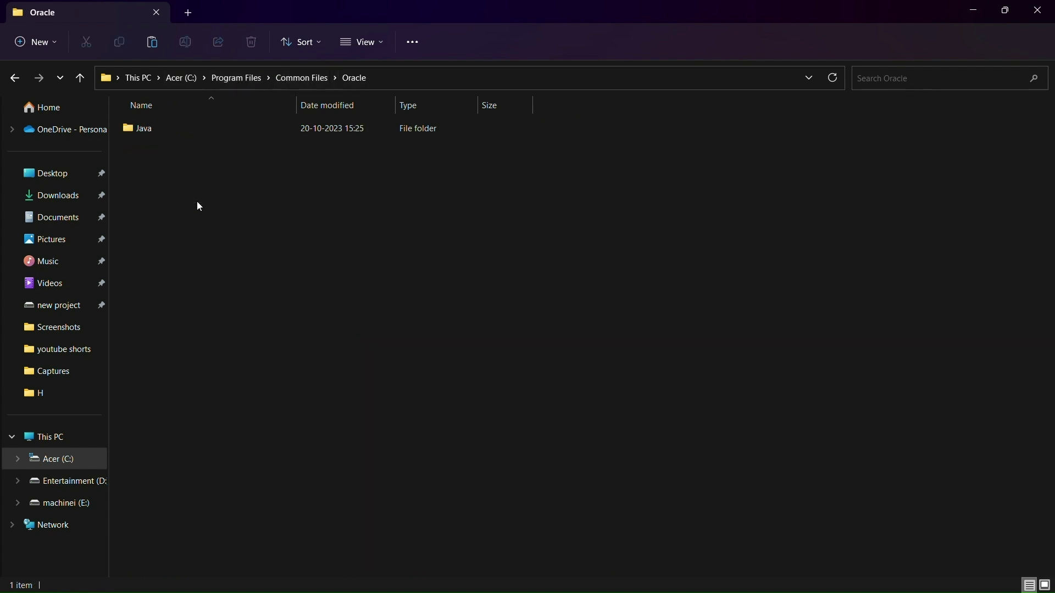
{"action": "double_click", "coordinate": [176, 136]}
{"action": "double_click", "coordinate": [205, 134]}
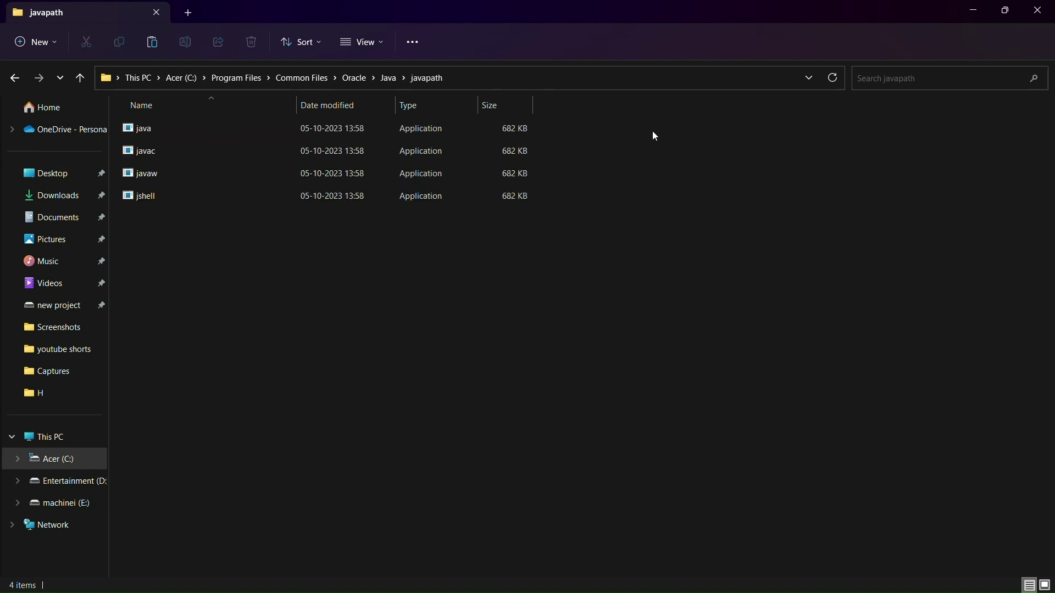
{"action": "right_click", "coordinate": [575, 83]}
{"action": "left_click", "coordinate": [604, 92]}
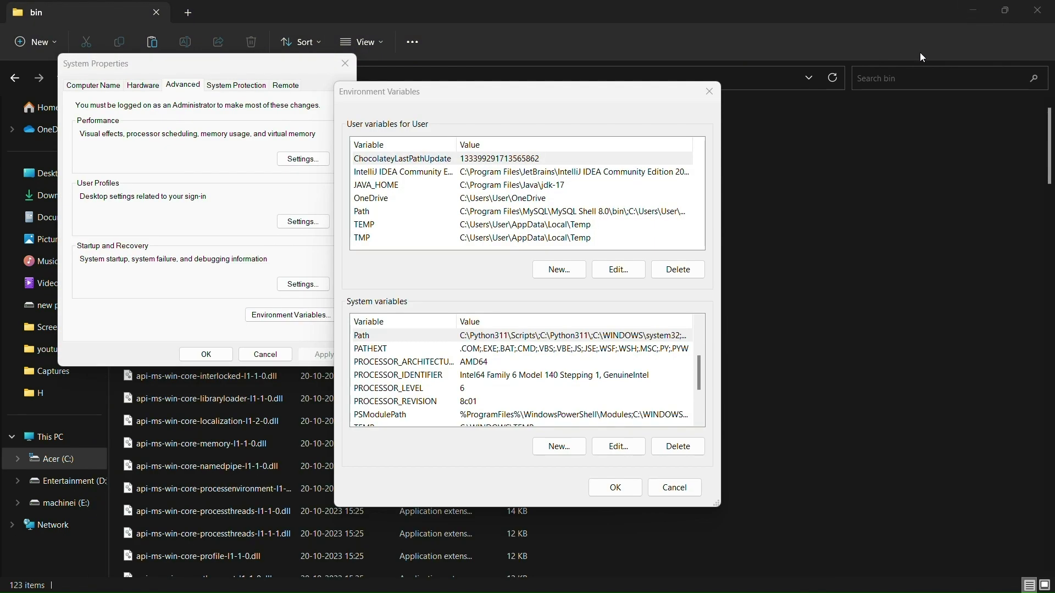
Add the copied C:\Program Files\Common Files\Oracle\Java\javapath address as a new system Path entry
{"action": "scroll", "coordinate": [414, 403], "scroll_direction": "up", "scroll_amount": 2}
{"action": "scroll", "coordinate": [434, 355], "scroll_direction": "down", "scroll_amount": 2}
{"action": "scroll", "coordinate": [438, 351], "scroll_direction": "down", "scroll_amount": 2}
{"action": "scroll", "coordinate": [433, 363], "scroll_direction": "up", "scroll_amount": 4}
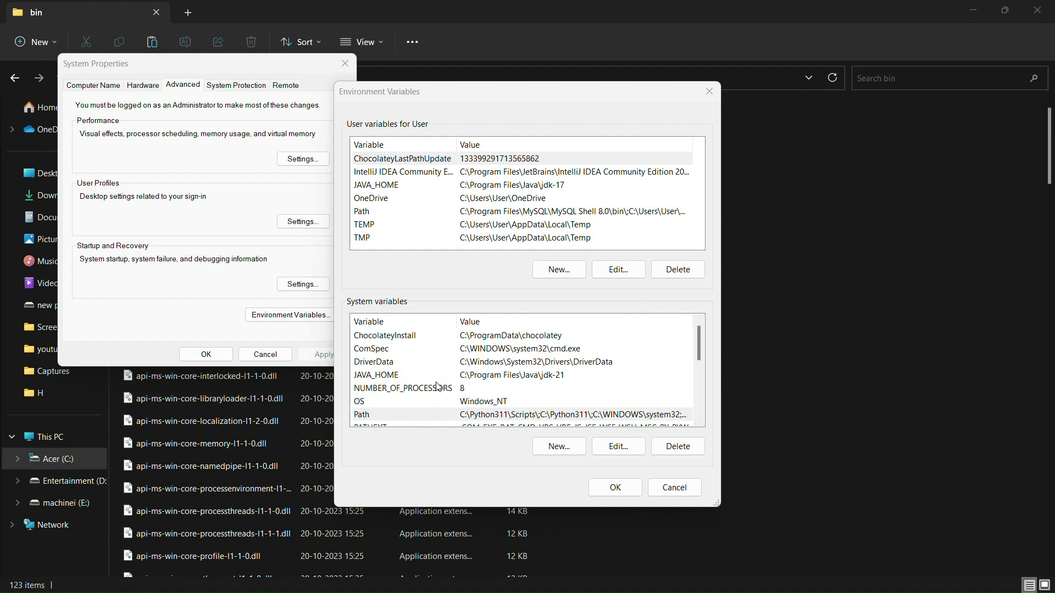
{"action": "left_click", "coordinate": [438, 416]}
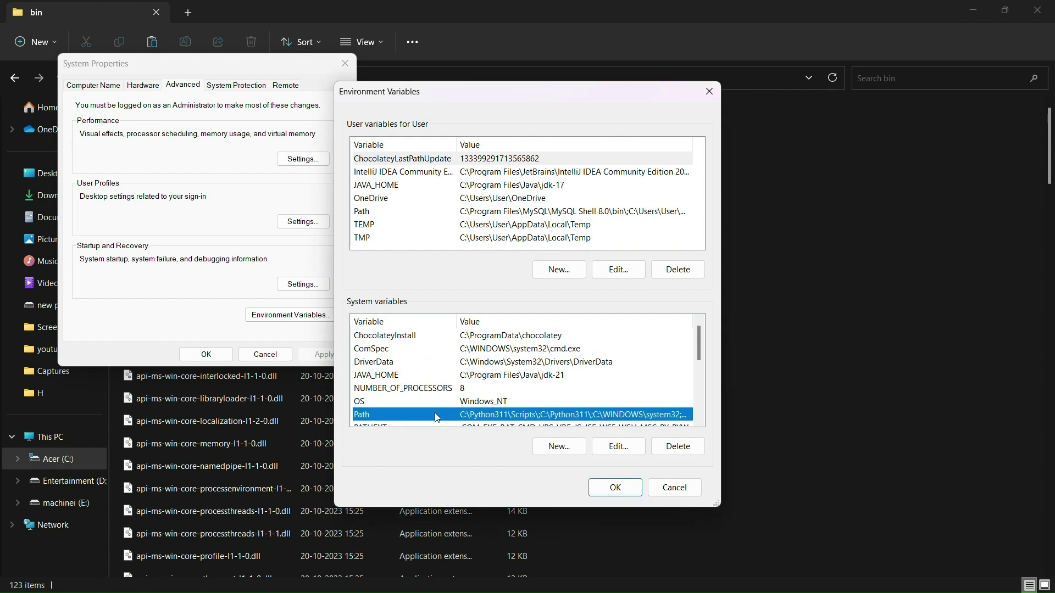
{"action": "left_click", "coordinate": [609, 450]}
{"action": "left_click", "coordinate": [668, 161]}
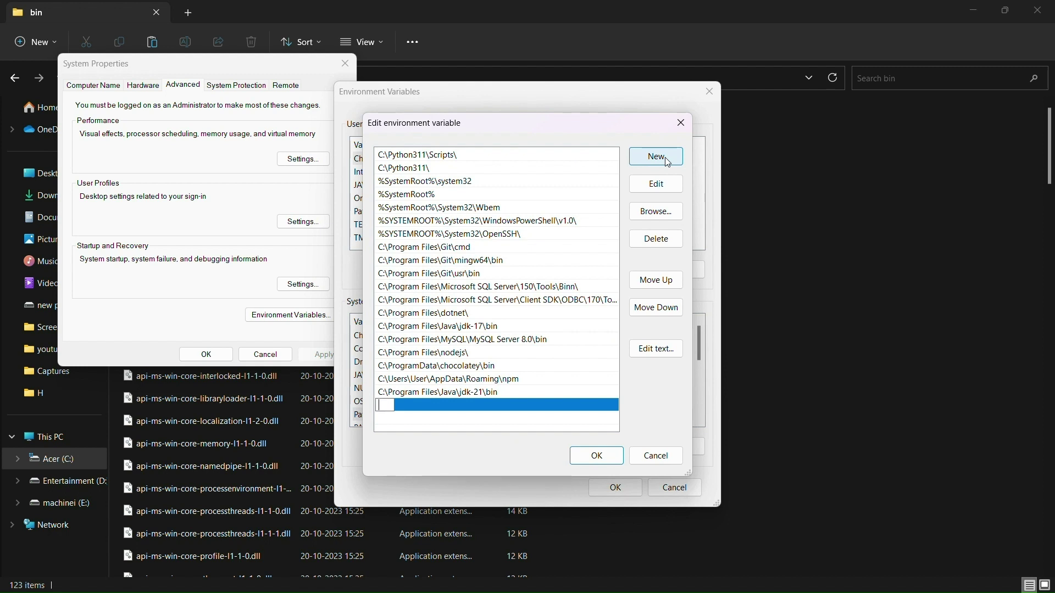
{"action": "type", "text": "C:\\Program Files\\Common Files\\Oracle\\Java\\javapath"}
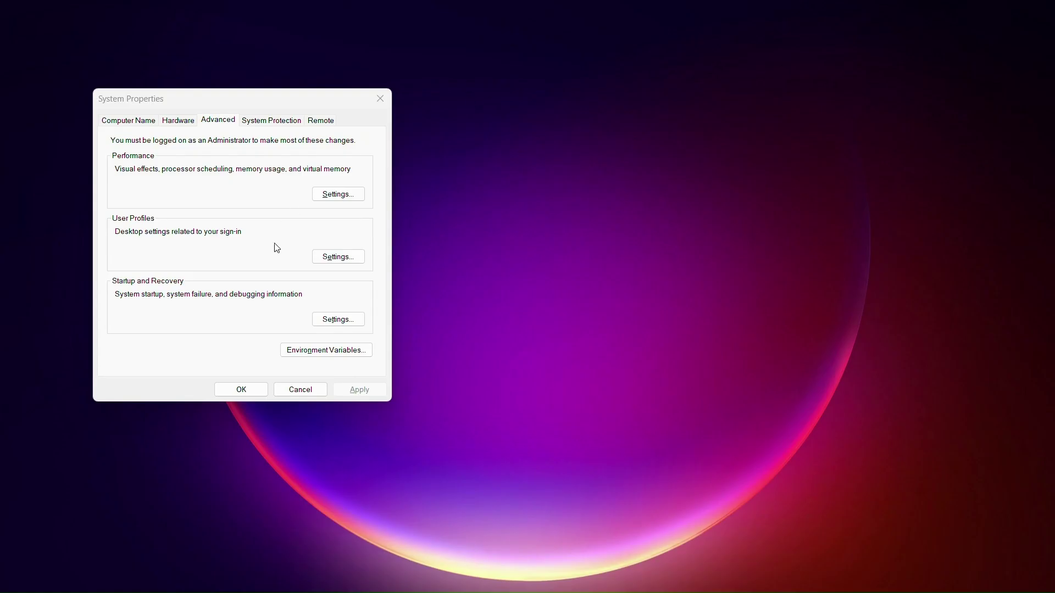
Close System Properties, launch cmd, and run java -version to confirm 21.0.1
{"action": "left_click", "coordinate": [242, 390]}
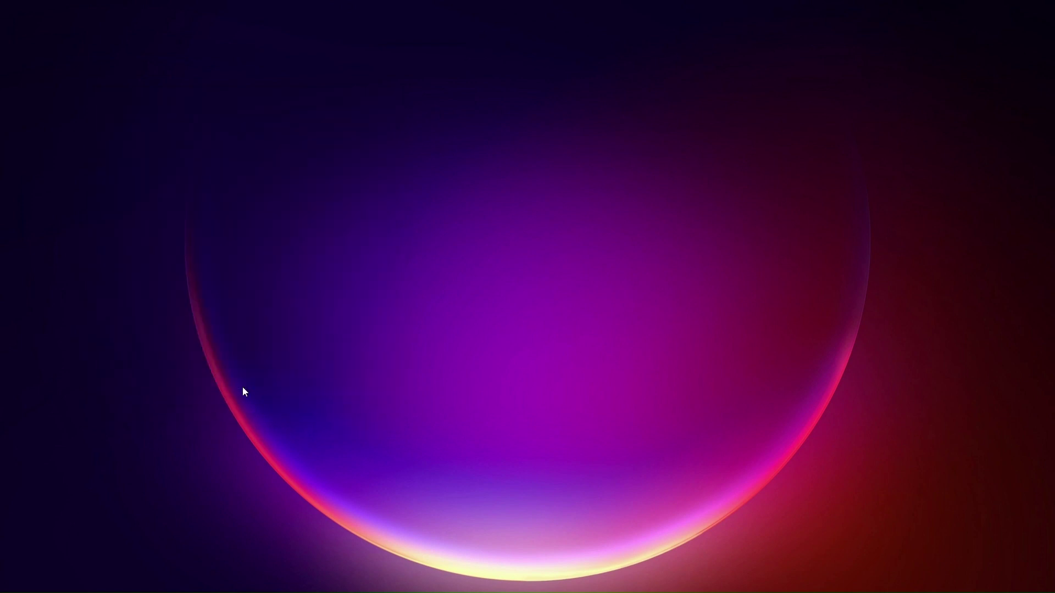
{"action": "left_click", "coordinate": [308, 576]}
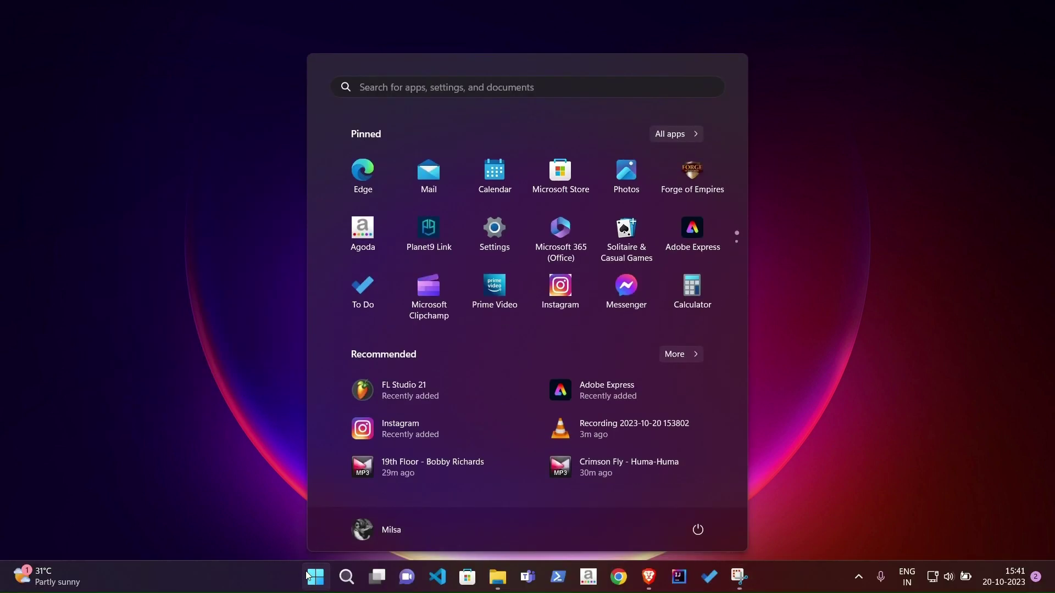
{"action": "type", "text": "cmd"}
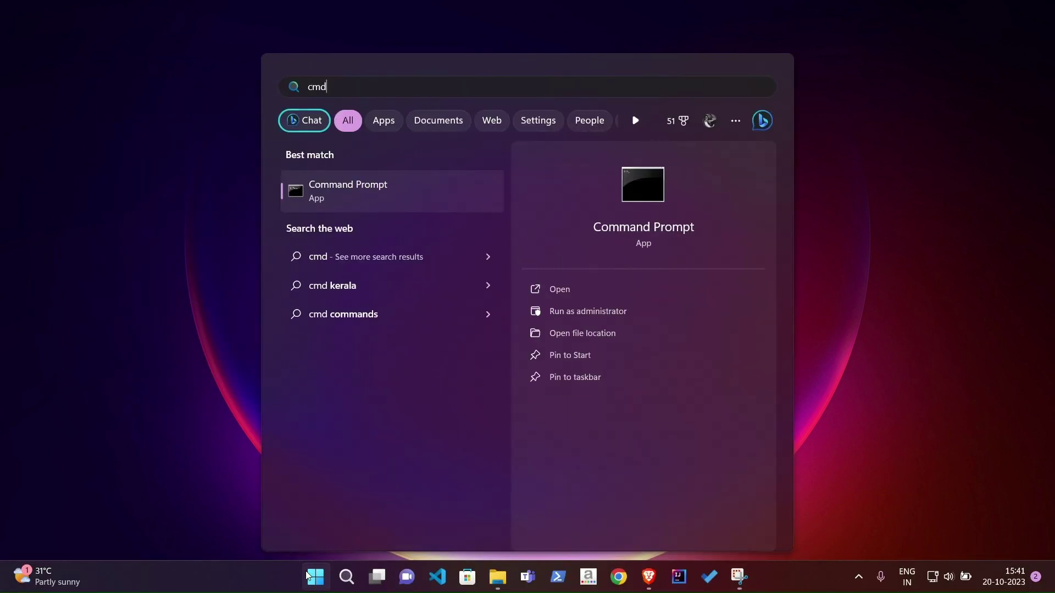
{"action": "key", "text": "Return"}
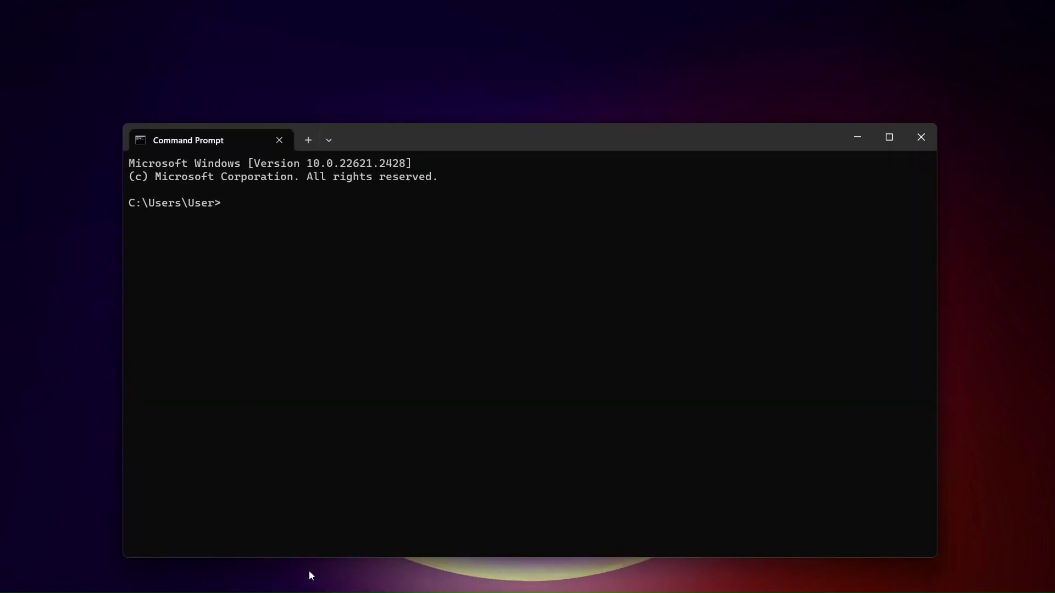
{"action": "type", "text": "java -version"}
{"action": "key", "text": "Return"}
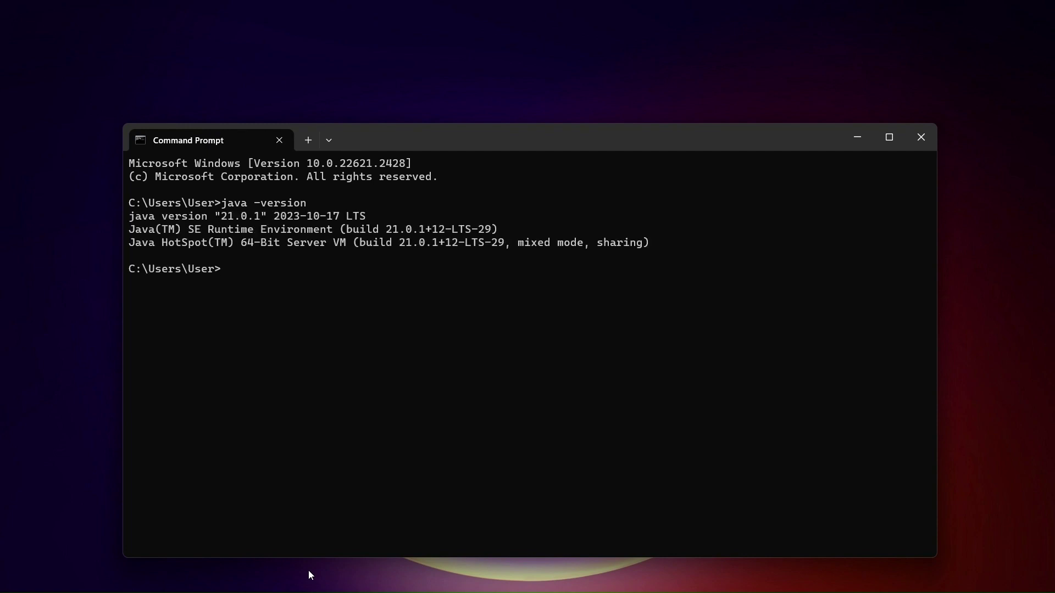